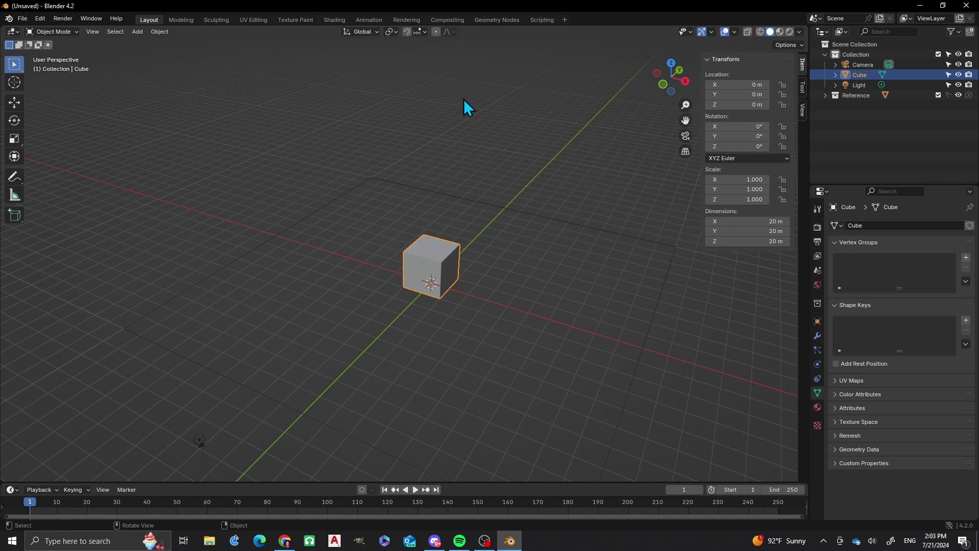
# Switch to the Geometry Nodes workspace and zoom and orbit to frame the cube.
pyautogui.click(500, 20)
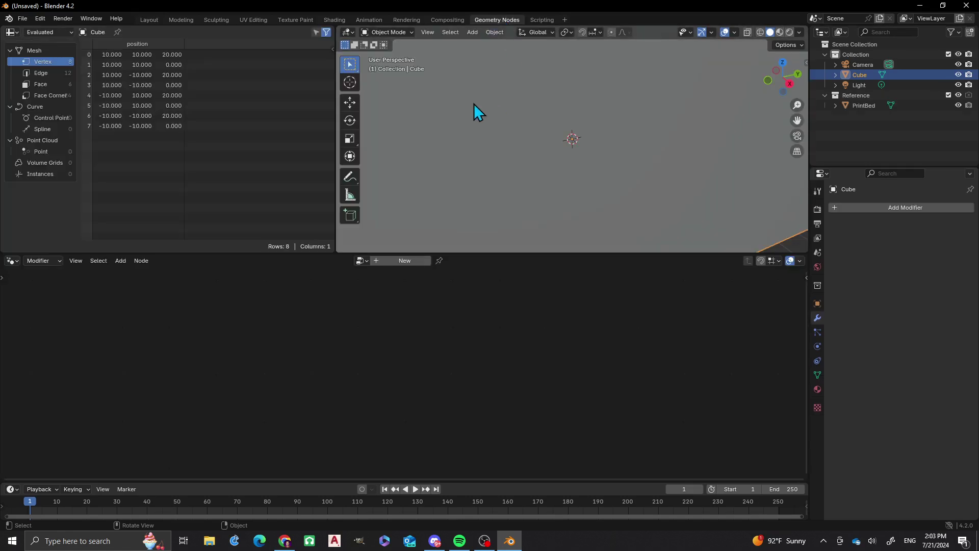
pyautogui.scroll(-8, 494, 103)
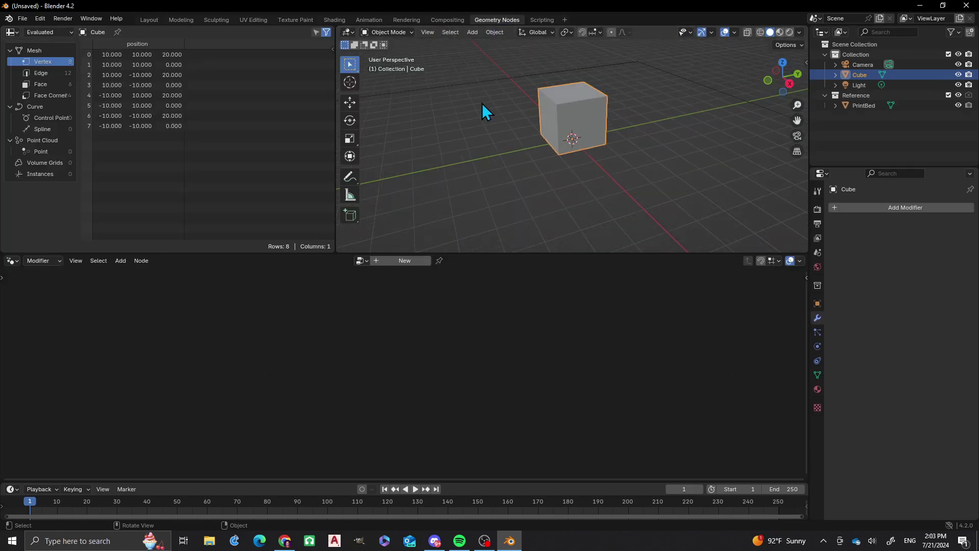
pyautogui.moveTo(482, 103); pyautogui.dragTo(481, 154, button='middle')
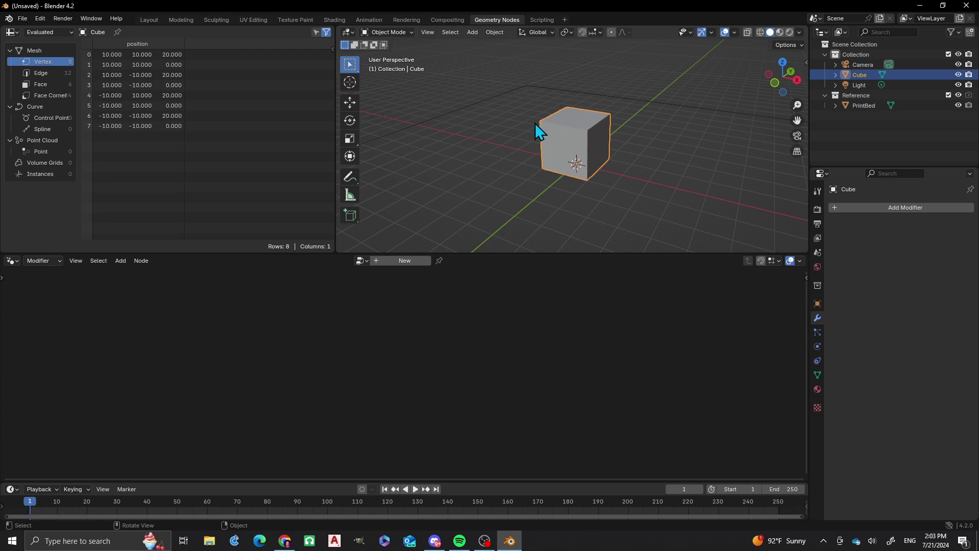
pyautogui.scroll(-3, 549, 139)
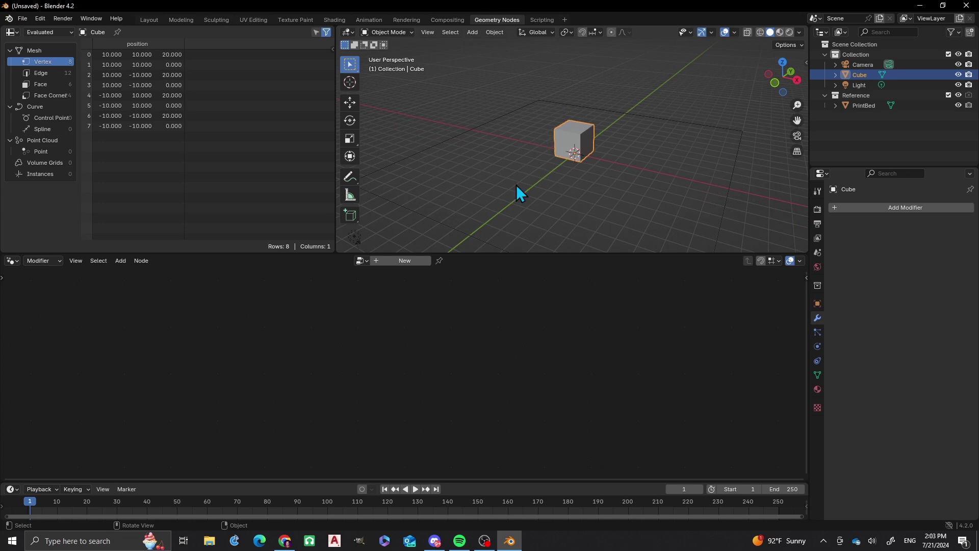
# Give the cube a new Geometry Nodes modifier and spread Group Input and Group Output apart.
pyautogui.click(380, 259)
pyautogui.moveTo(312, 380); pyautogui.dragTo(193, 382)
pyautogui.moveTo(530, 380); pyautogui.dragTo(733, 388)
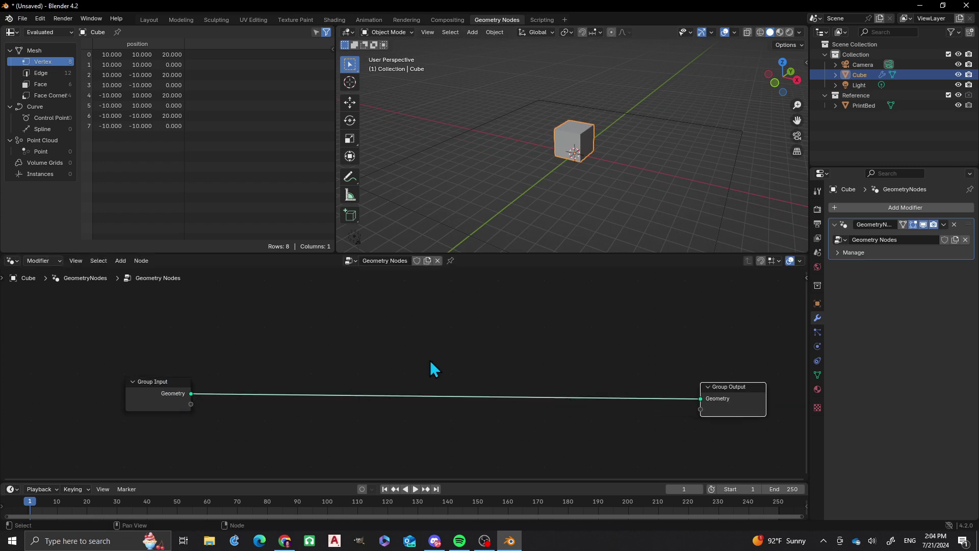
# Add a Repeat Zone between them and route geometry from Group Input through it to Group Output.
pyautogui.hotkey('shift', 'a')
pyautogui.click(391, 320)
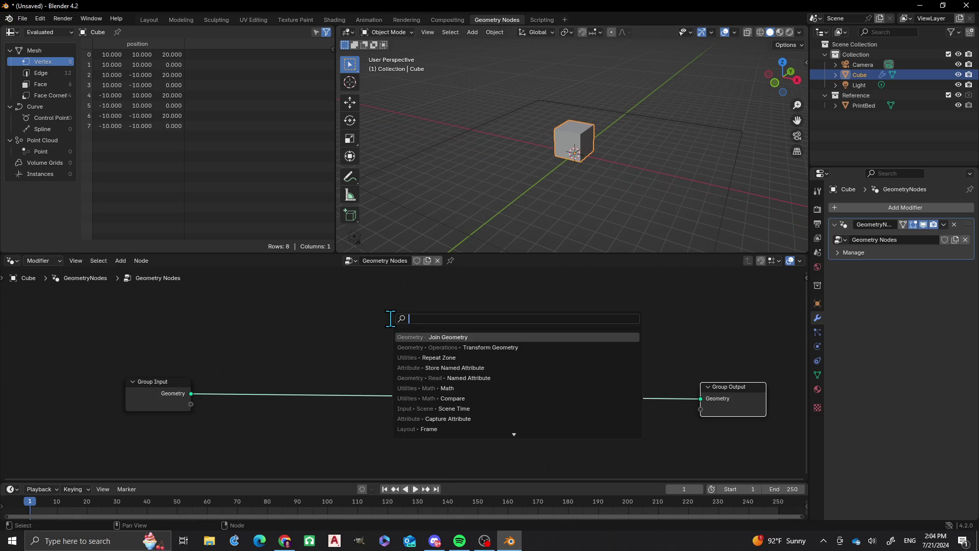
pyautogui.write('repeat zone')
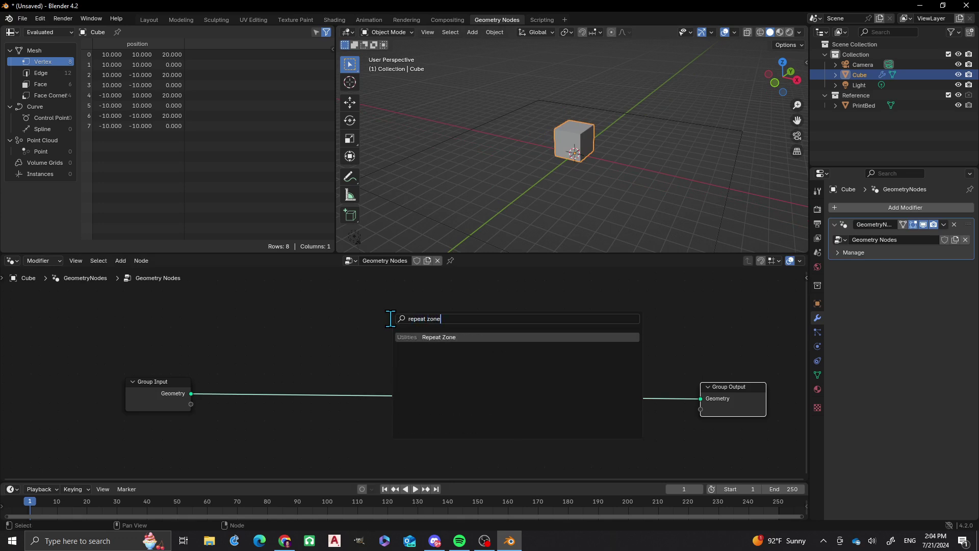
pyautogui.press('Return')
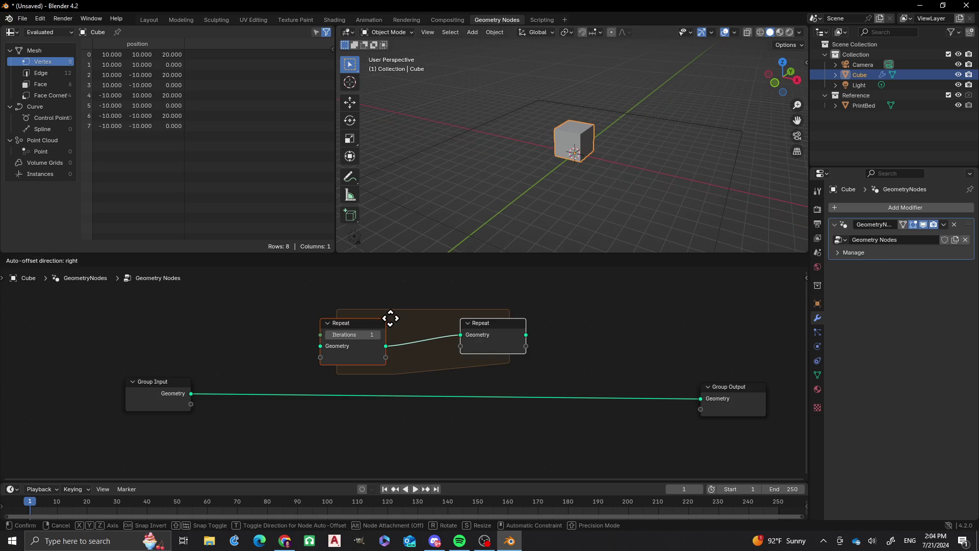
pyautogui.click(425, 398)
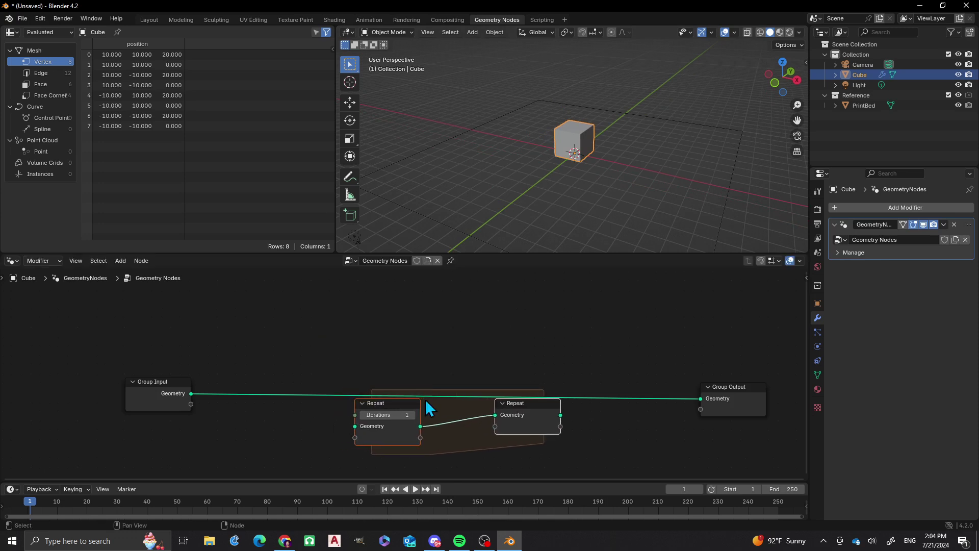
pyautogui.moveTo(192, 394); pyautogui.dragTo(352, 427)
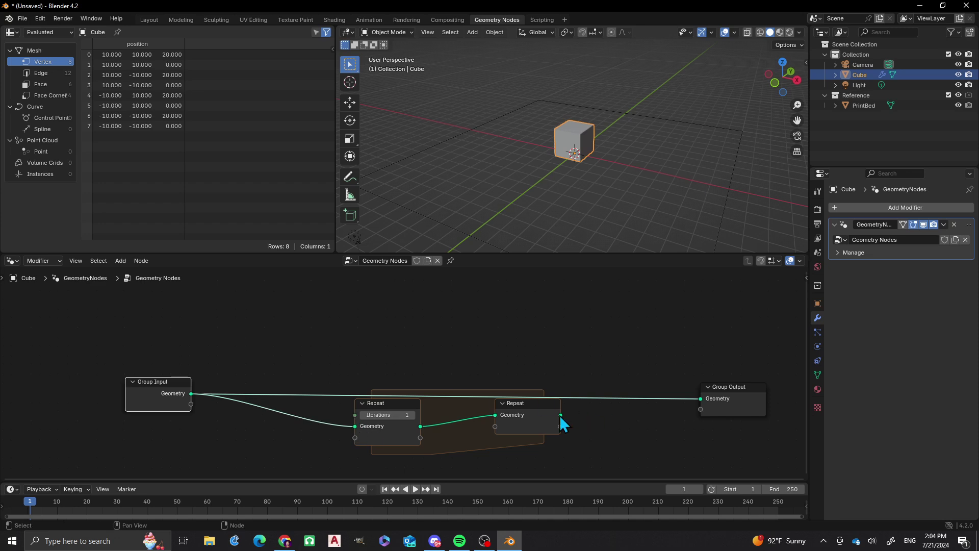
pyautogui.moveTo(561, 415); pyautogui.dragTo(700, 399)
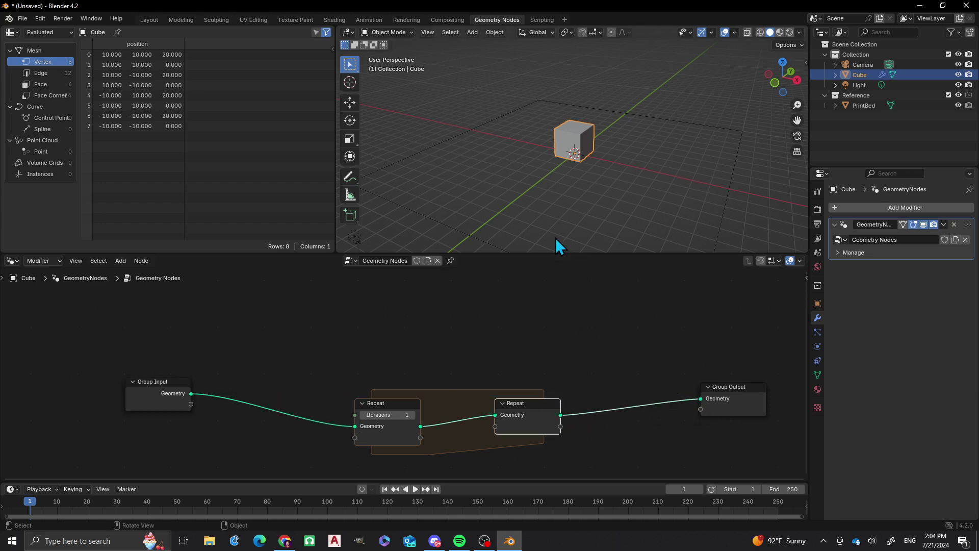
pyautogui.keyDown('alt'); pyautogui.moveTo(523, 136); pyautogui.dragTo(542, 167, button='middle'); pyautogui.keyUp('alt')
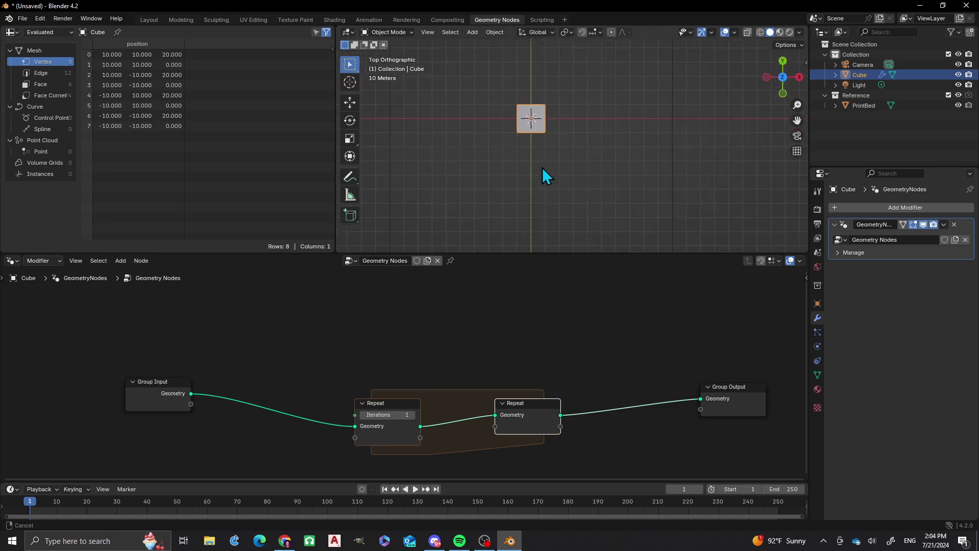
# Widen the repeat zone by moving its input and output nodes apart.
pyautogui.scroll(4, 513, 102)
pyautogui.moveTo(528, 408); pyautogui.dragTo(599, 406)
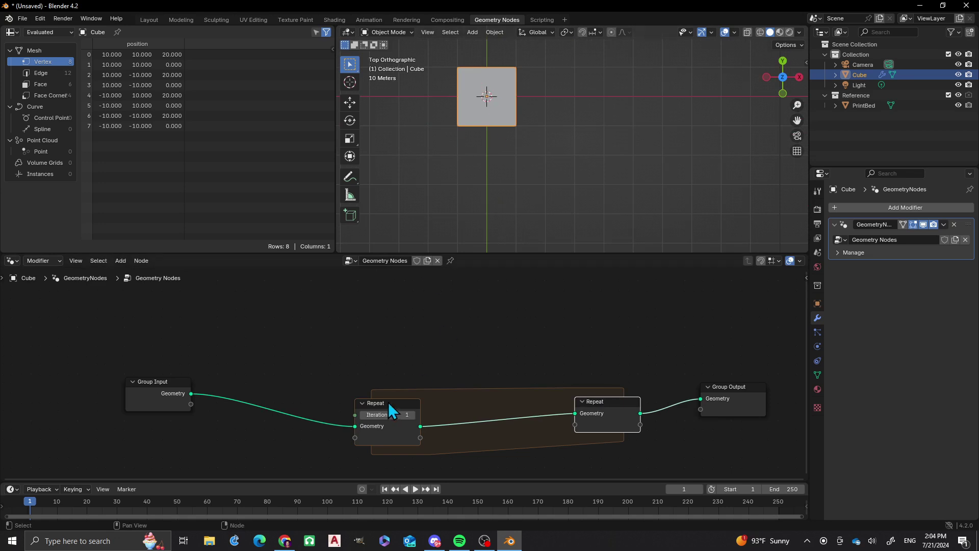
pyautogui.moveTo(387, 403); pyautogui.dragTo(324, 393)
# Insert a Transform Geometry node onto the link inside the repeat zone.
pyautogui.hotkey('shift', 'a')
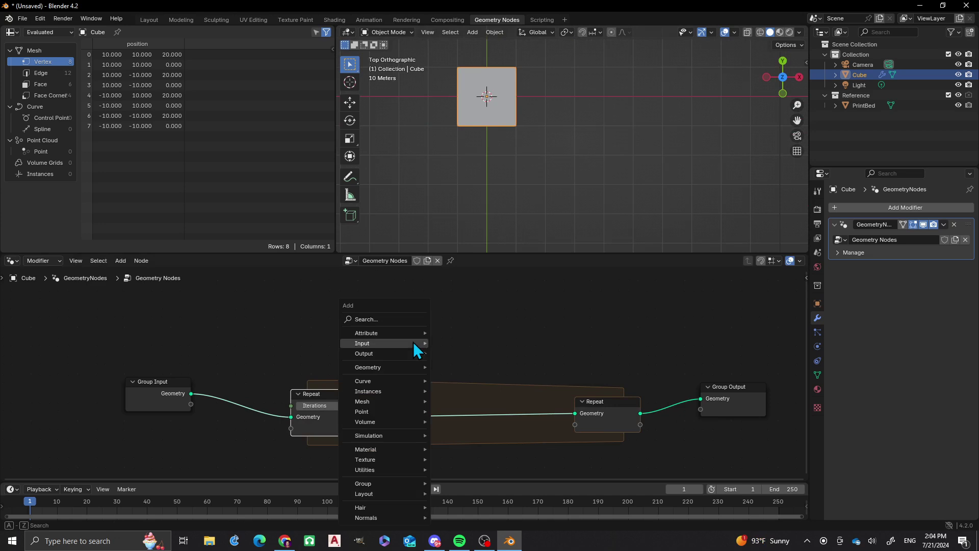
pyautogui.click(374, 321)
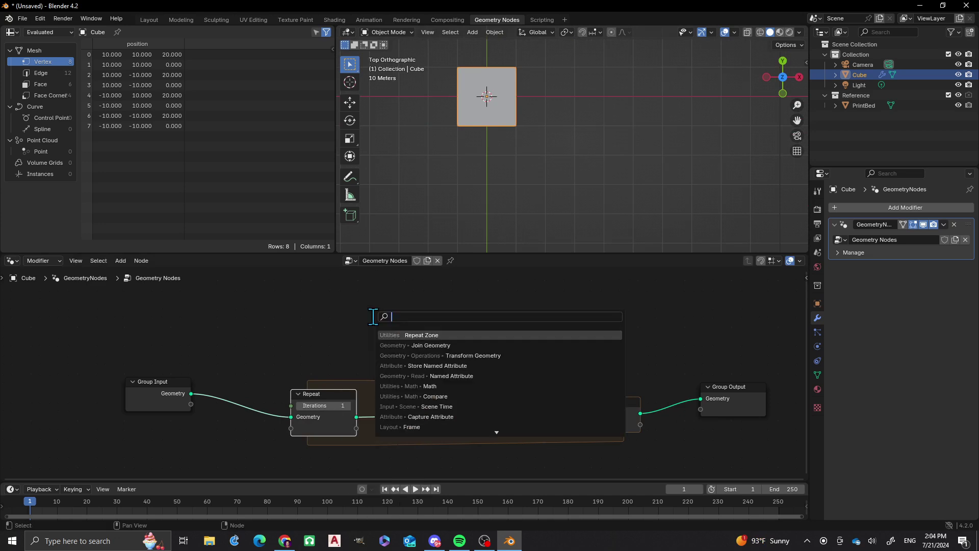
pyautogui.write('tran')
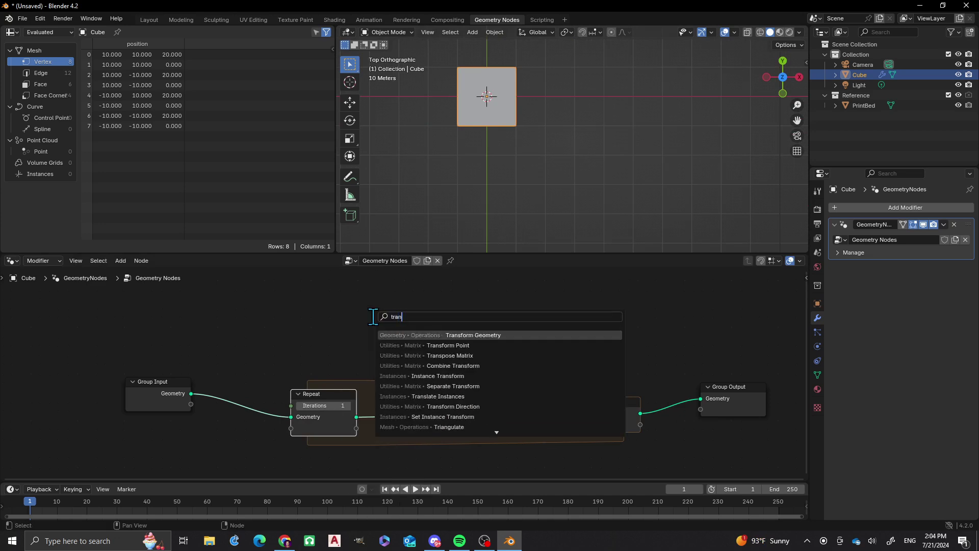
pyautogui.write('sform ')
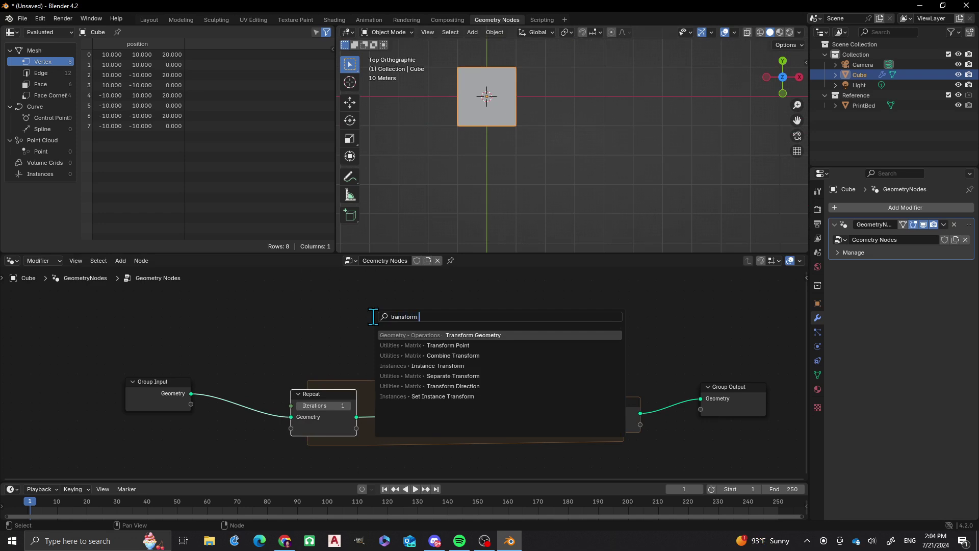
pyautogui.write('geometry')
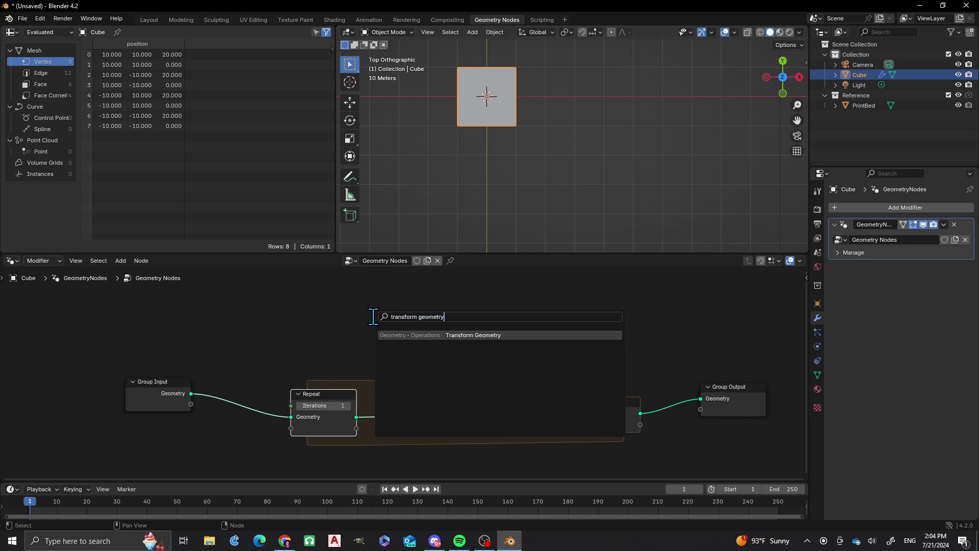
pyautogui.press('Return')
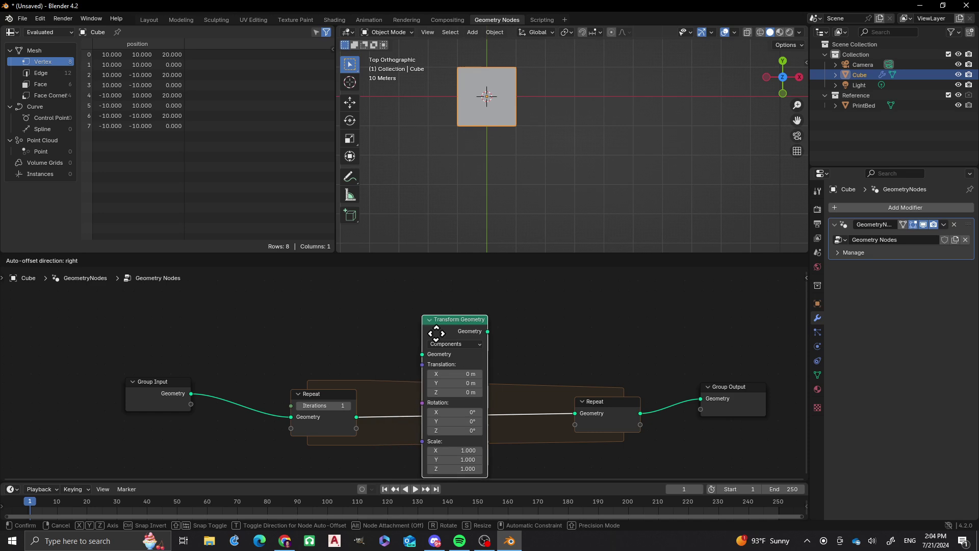
pyautogui.click(430, 352)
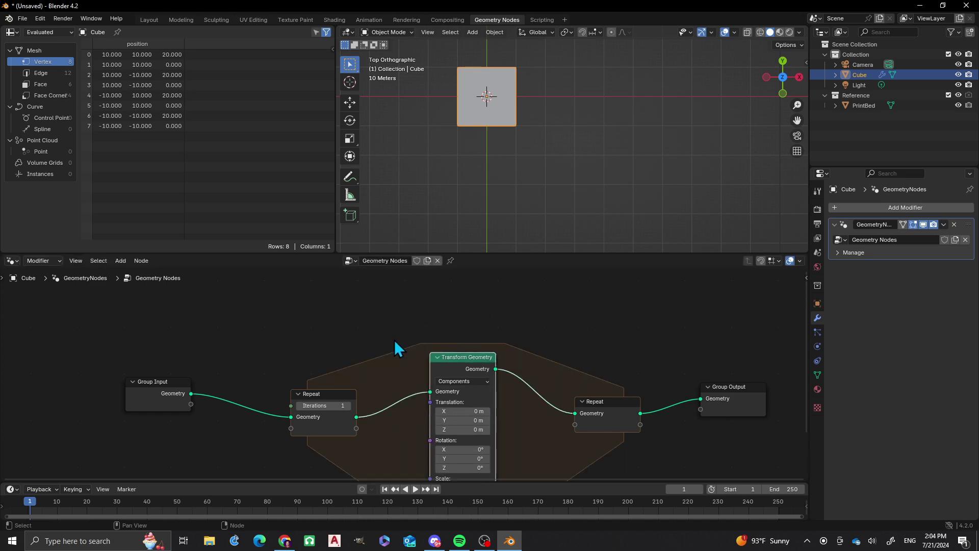
pyautogui.scroll(-2, 388, 347)
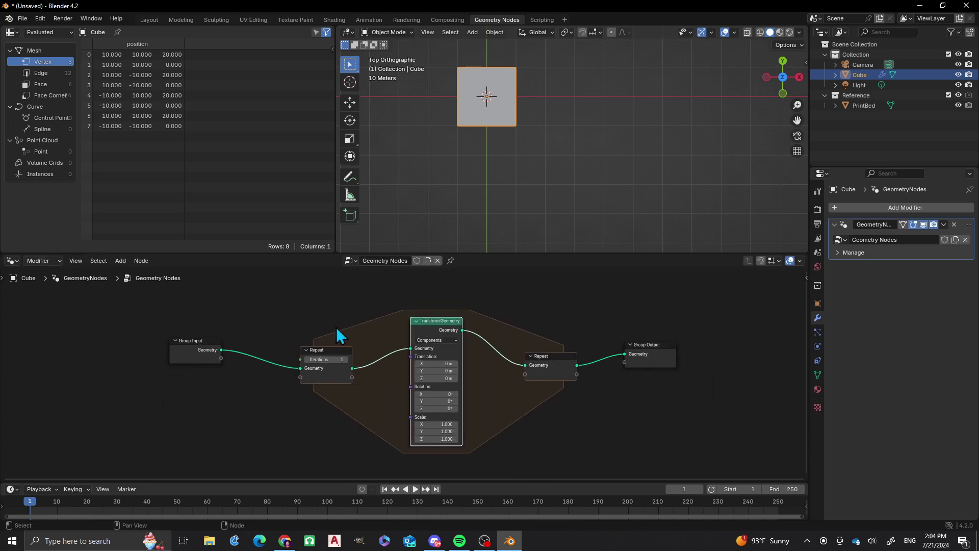
# Set the Transform Geometry Z rotation to 45°.
pyautogui.scroll(2, 335, 327)
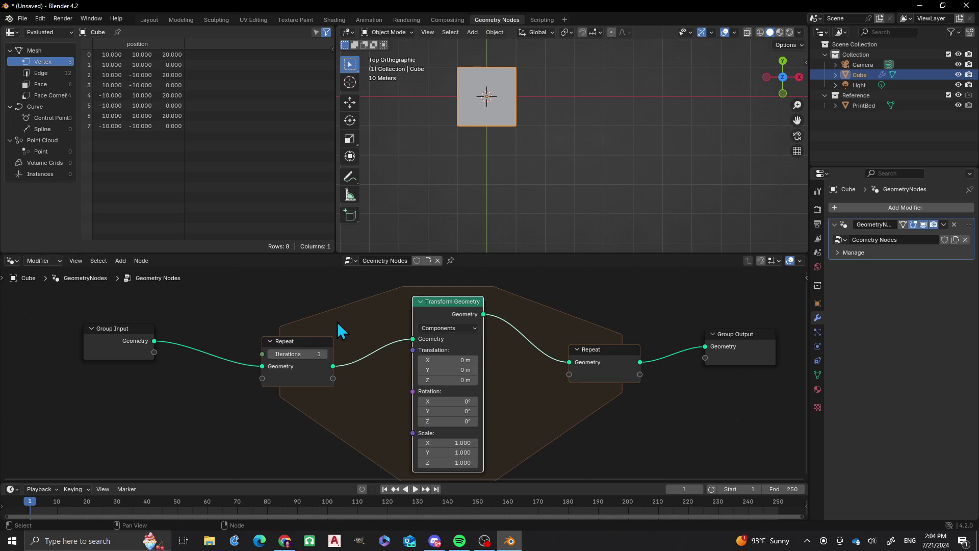
pyautogui.click(451, 420)
pyautogui.write('45')
pyautogui.press('Return')
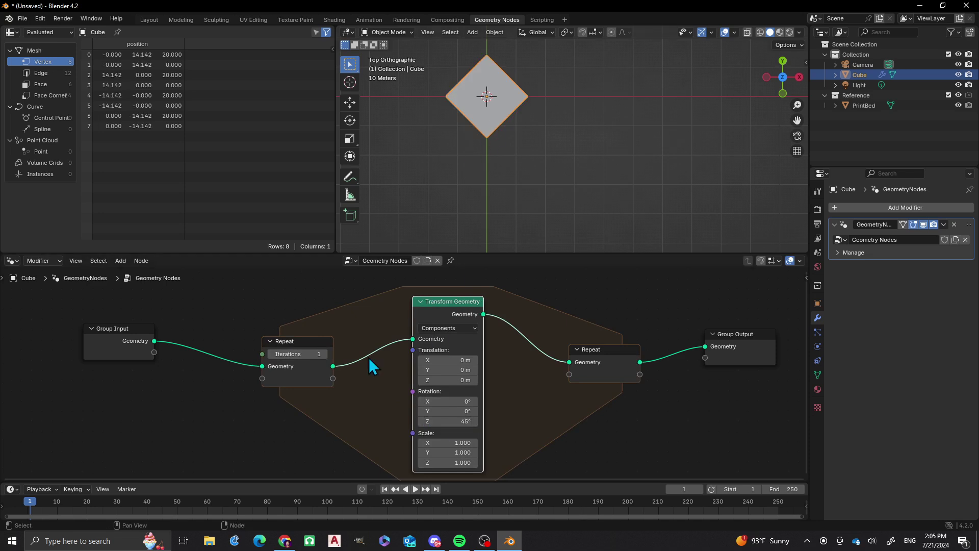
# Set the repeat zone to 4 iterations.
pyautogui.click(301, 354)
pyautogui.write('4')
pyautogui.press('Return')
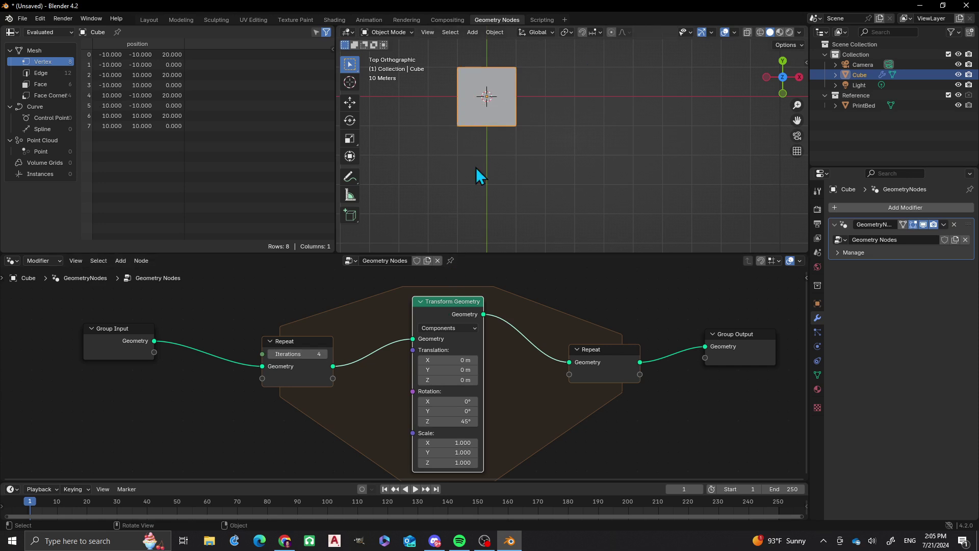
# Insert a Join Geometry node before Repeat Output, also fed by the unrotated Repeat Input geometry.
pyautogui.moveTo(442, 302); pyautogui.dragTo(440, 412)
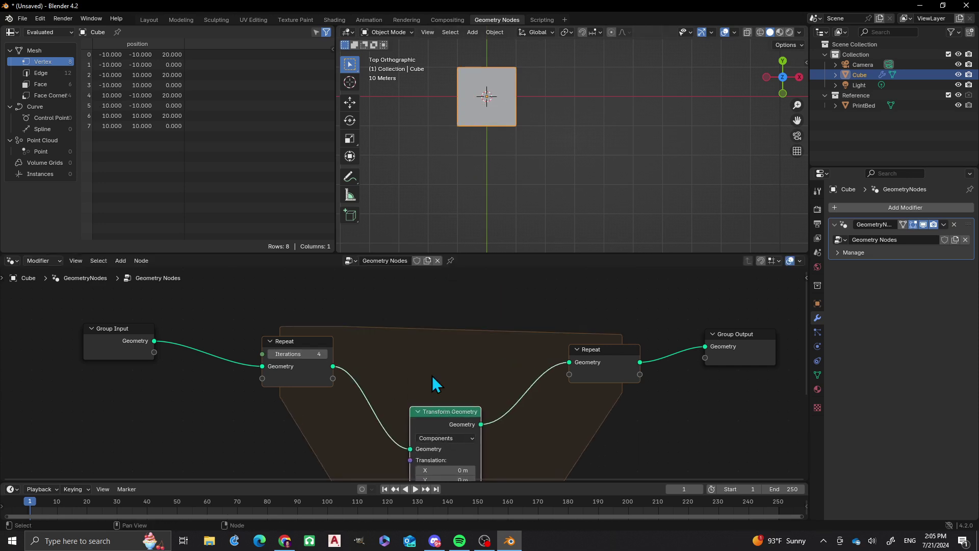
pyautogui.hotkey('shift', 'a')
pyautogui.click(385, 319)
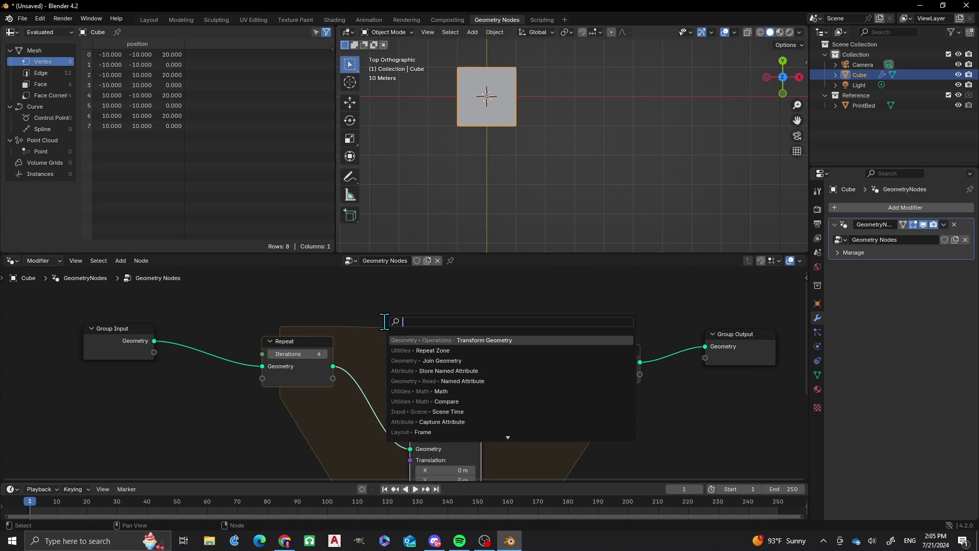
pyautogui.write('join geometry')
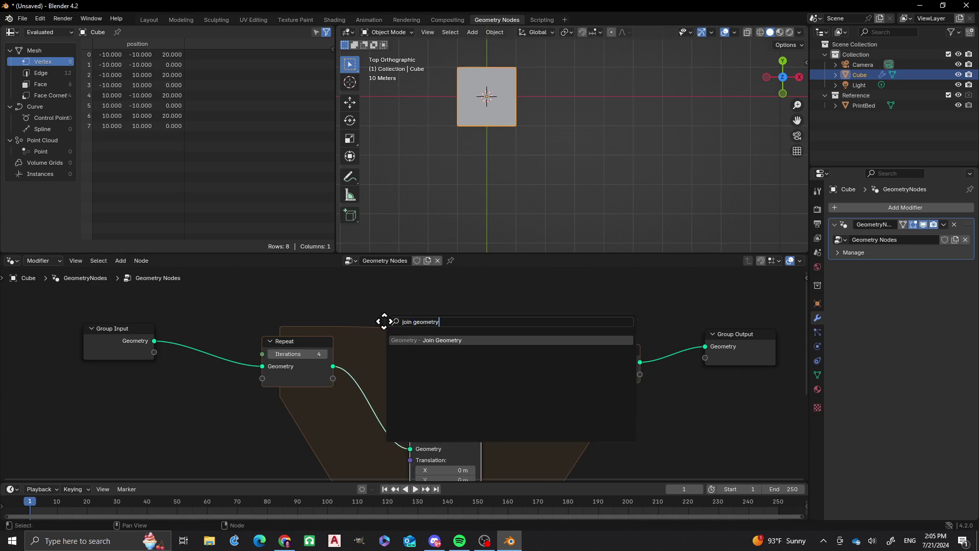
pyautogui.press('Return')
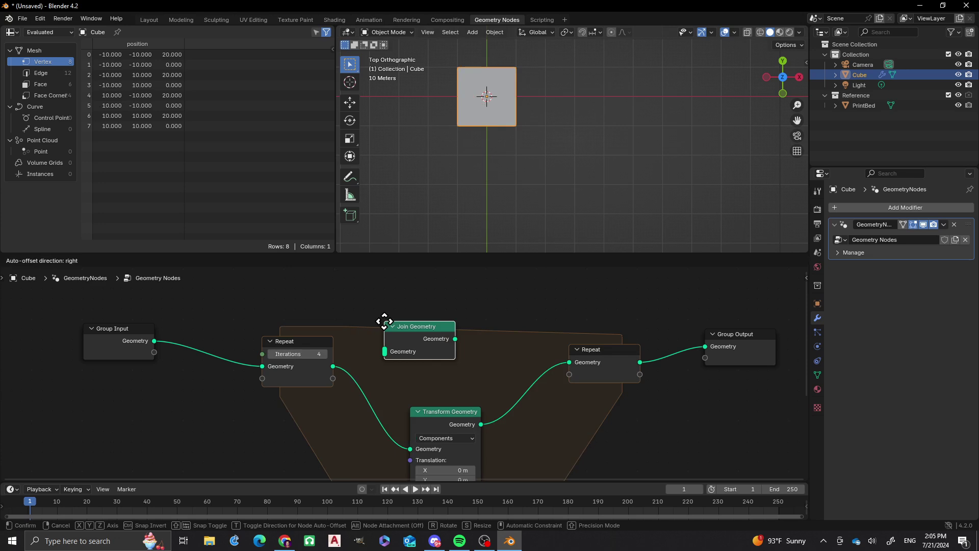
pyautogui.click(469, 352)
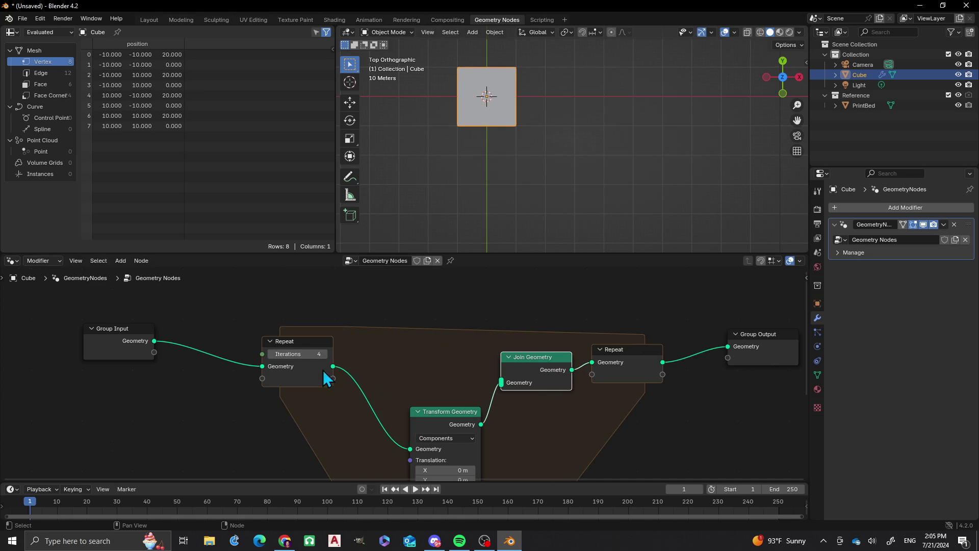
pyautogui.moveTo(332, 367); pyautogui.dragTo(497, 381)
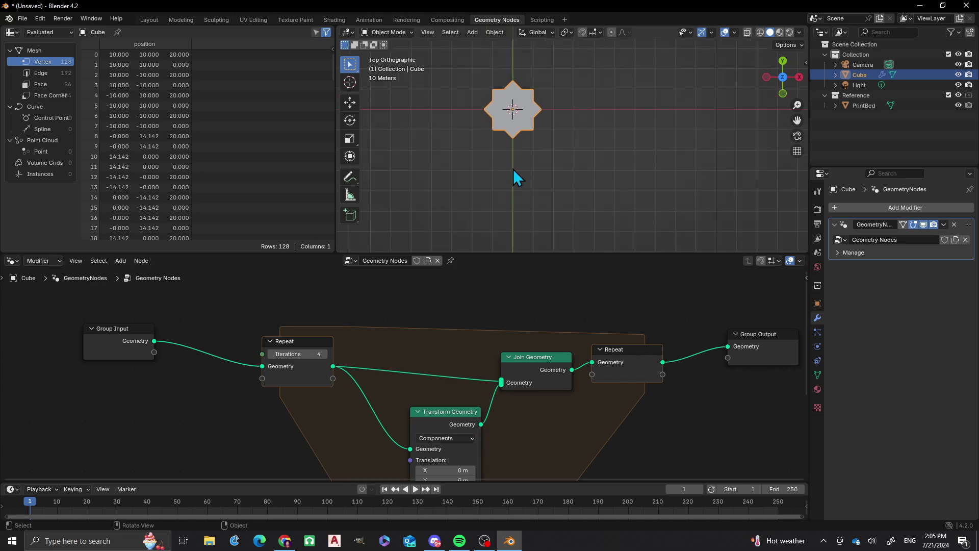
# Lower the repeat iterations from 4 to 2 and view the star as a solid.
pyautogui.moveTo(513, 169); pyautogui.dragTo(553, 175, button='middle')
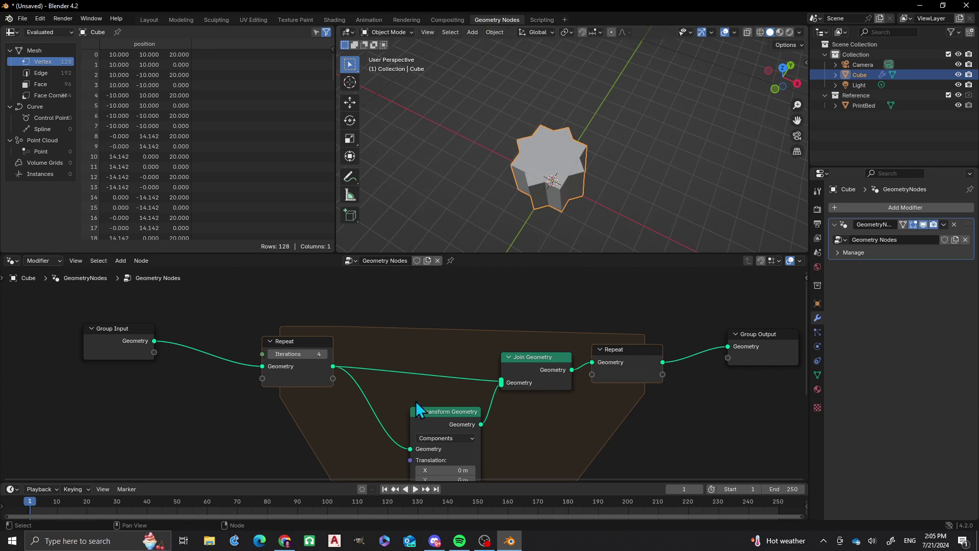
pyautogui.click(272, 356)
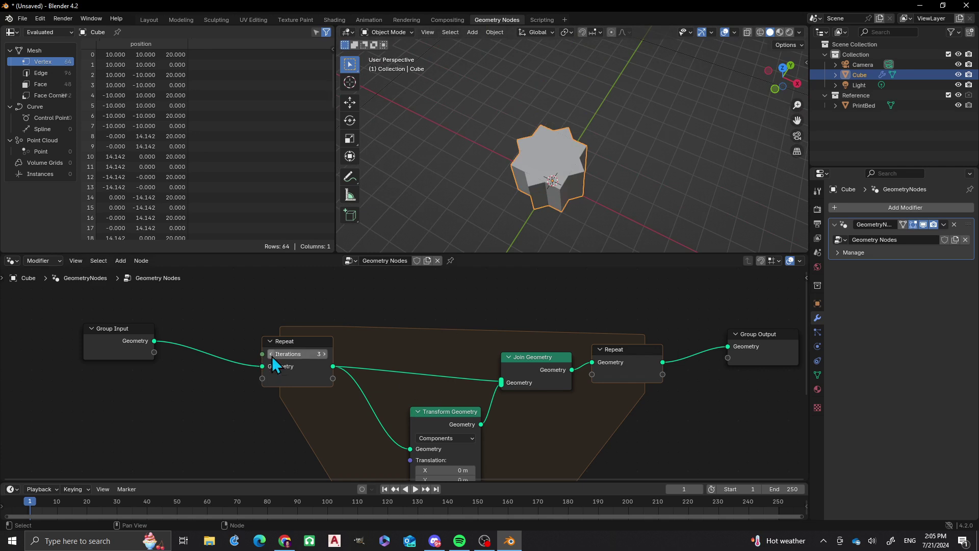
pyautogui.click(272, 355)
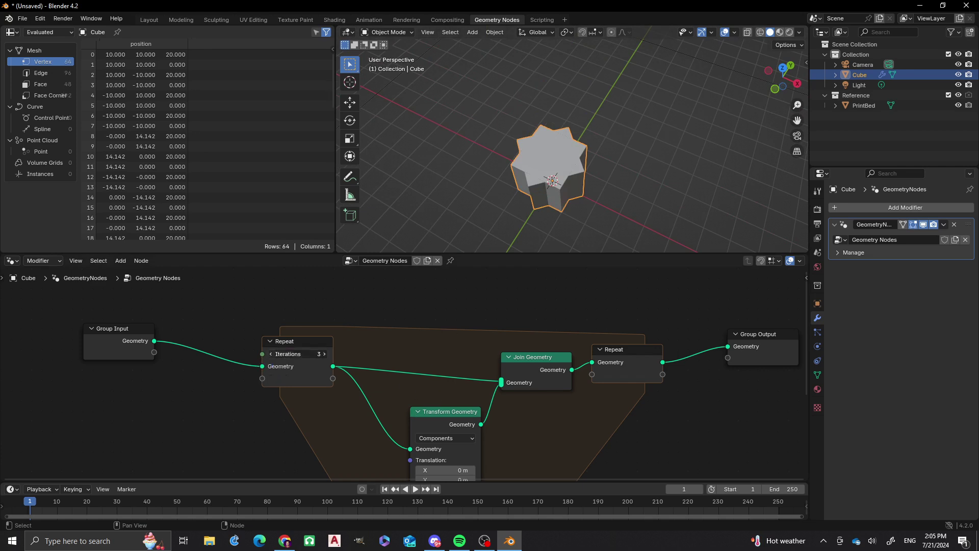
# Step iterations down to 0 and back to 1, then set the Z rotation to 15°.
pyautogui.click(272, 356)
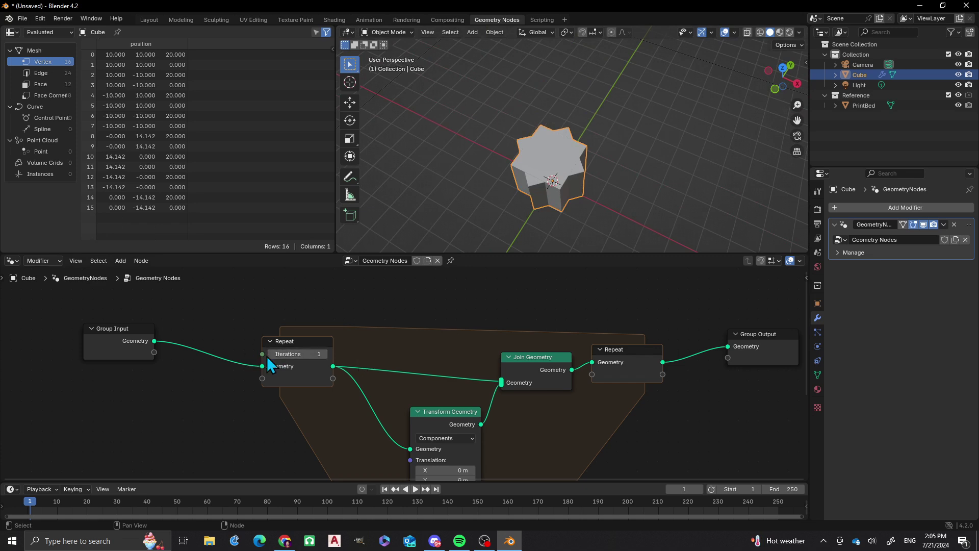
pyautogui.click(271, 353)
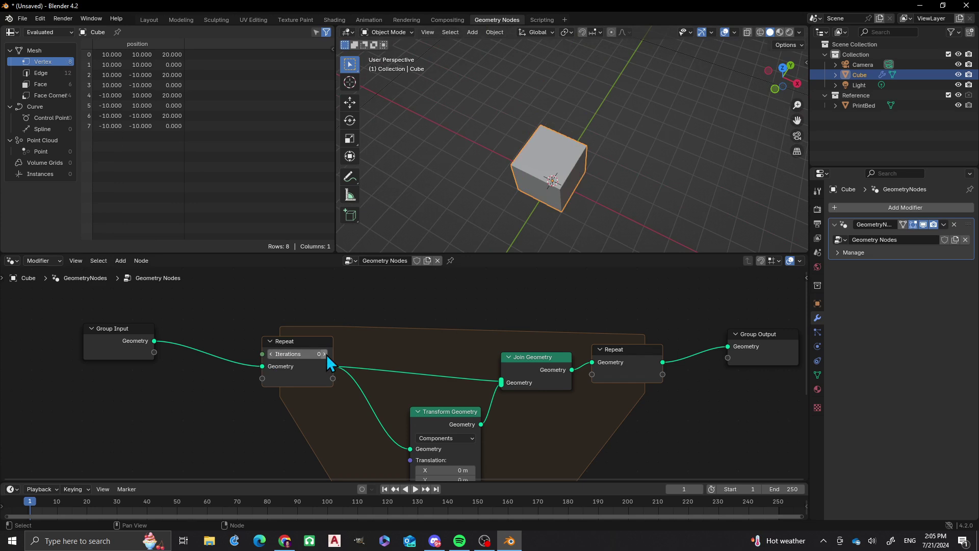
pyautogui.click(325, 354)
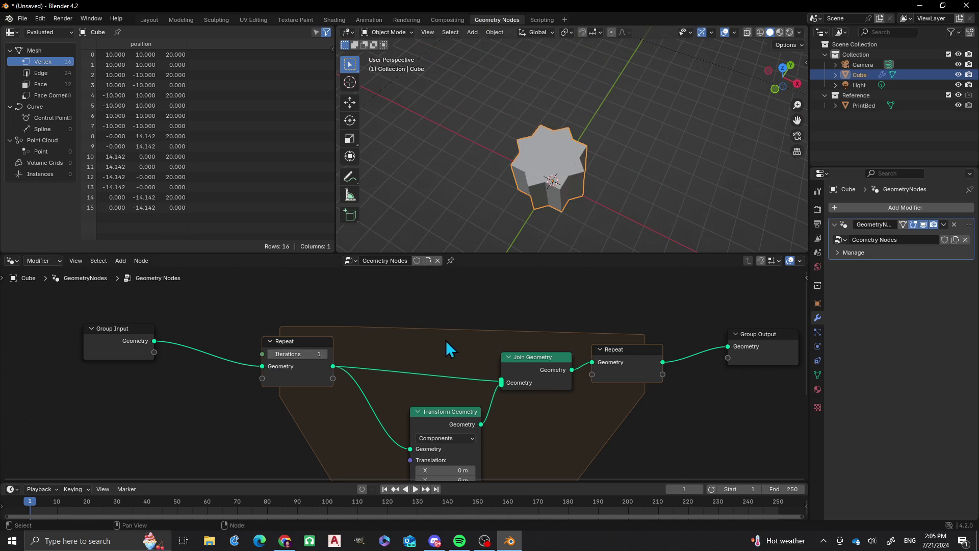
pyautogui.scroll(-2, 490, 399)
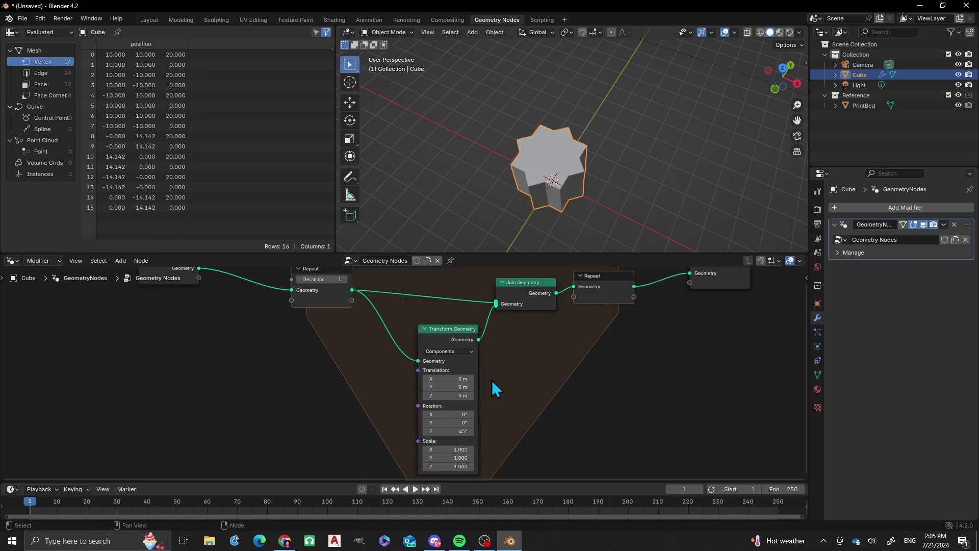
pyautogui.click(448, 431)
pyautogui.write('1')
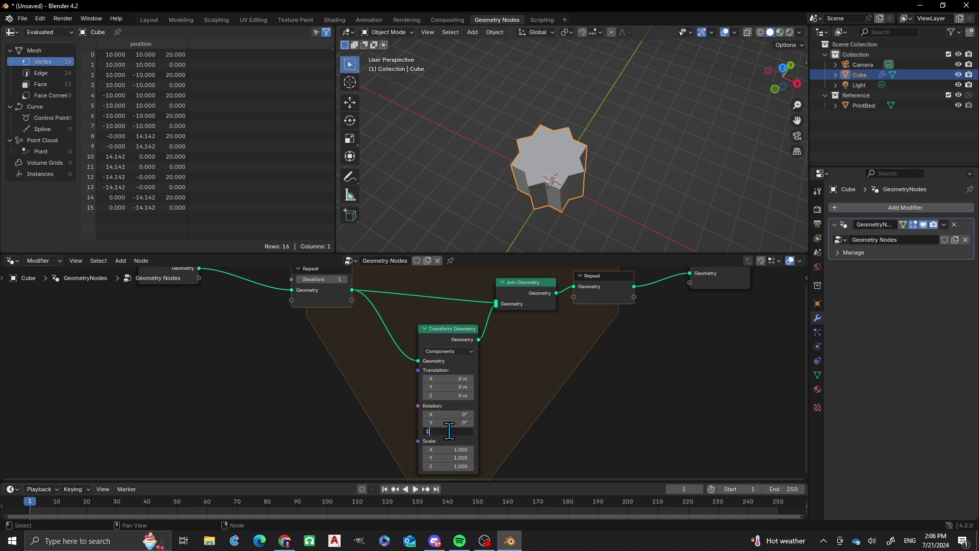
pyautogui.write('5')
pyautogui.press('Return')
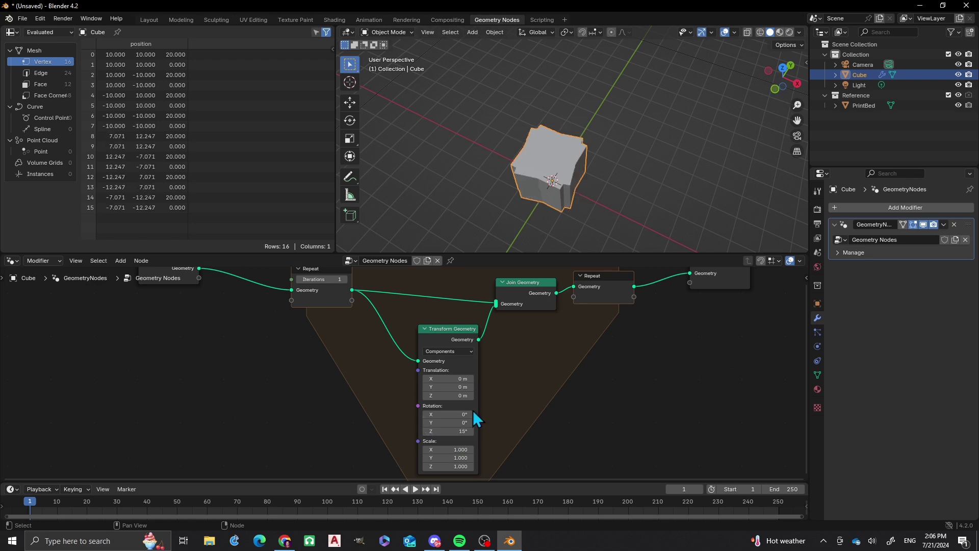
# Raise the repeat iterations from 1 up to 5.
pyautogui.scroll(3, 577, 146)
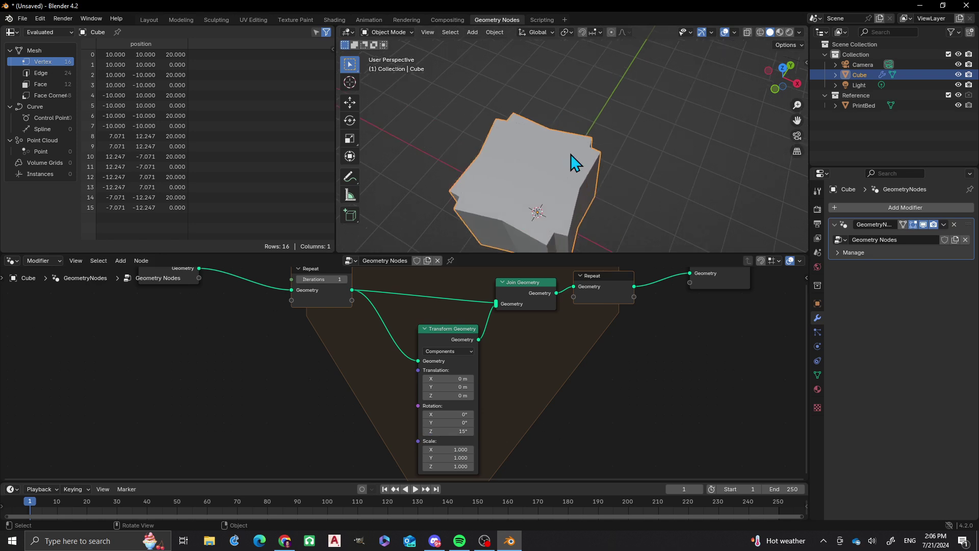
pyautogui.scroll(-1, 529, 166)
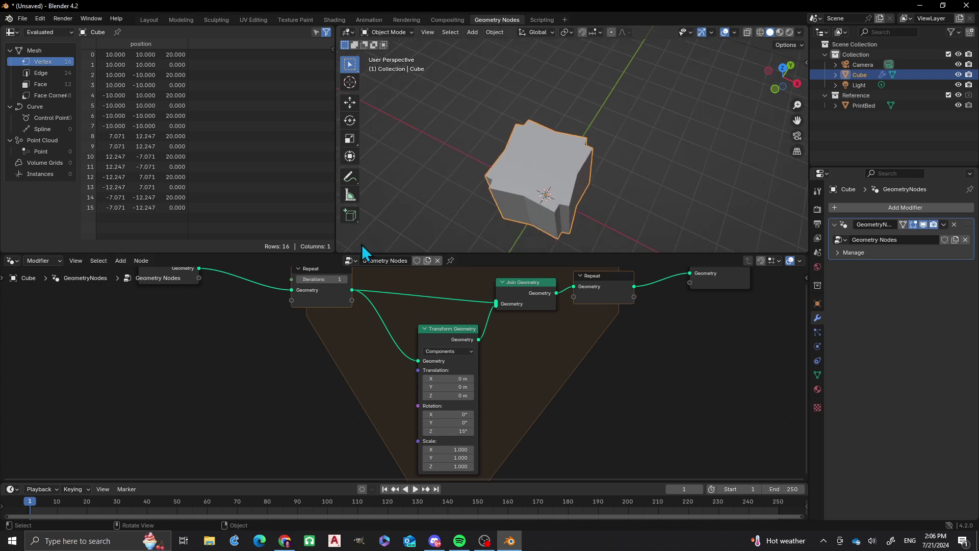
pyautogui.click(345, 280)
pyautogui.click(345, 279)
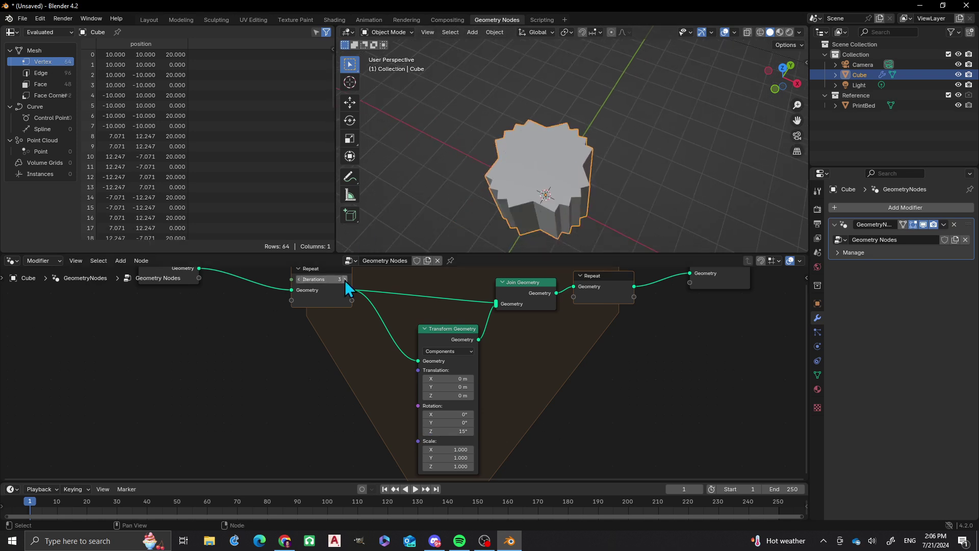
pyautogui.click(345, 280)
pyautogui.click(345, 280)
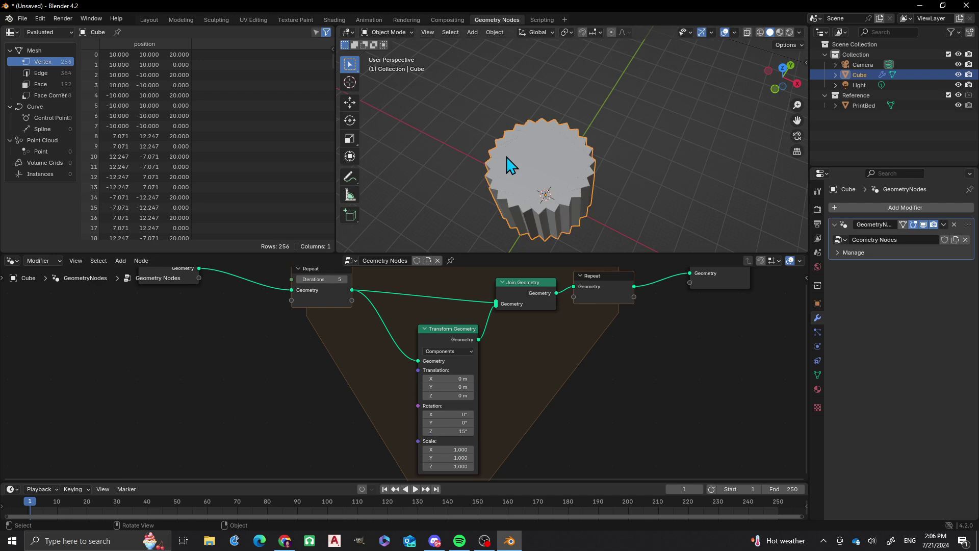
pyautogui.moveTo(509, 167); pyautogui.dragTo(526, 203, button='middle')
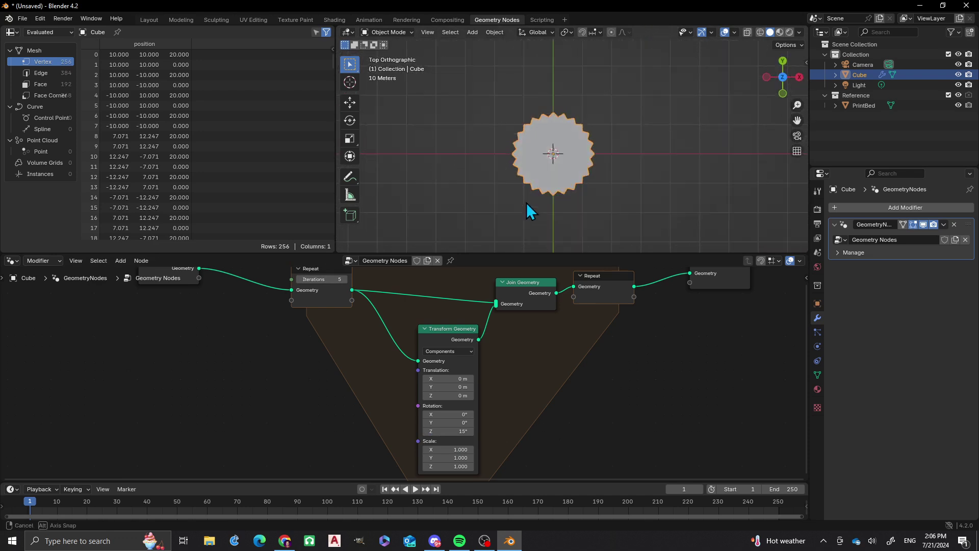
pyautogui.scroll(3, 555, 159)
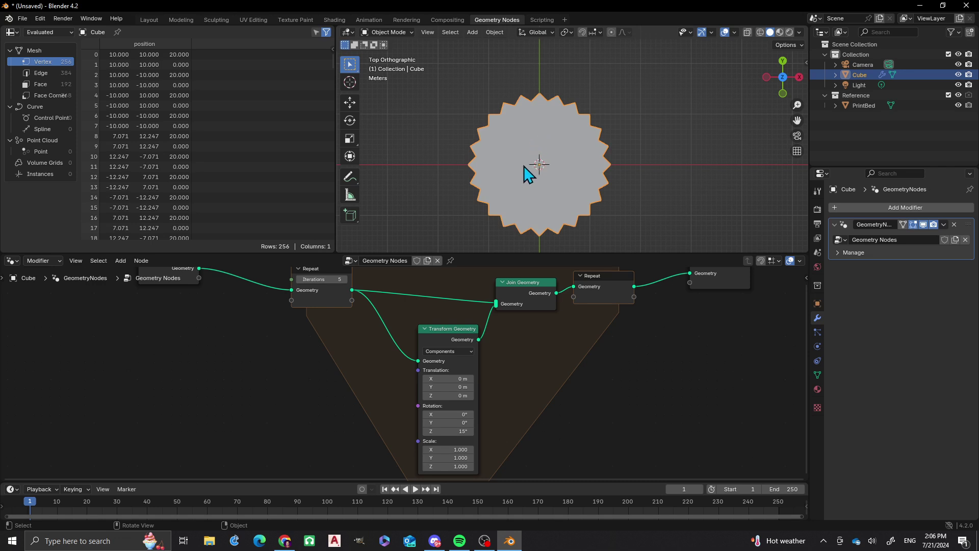
pyautogui.scroll(-5, 529, 150)
pyautogui.scroll(-3, 532, 147)
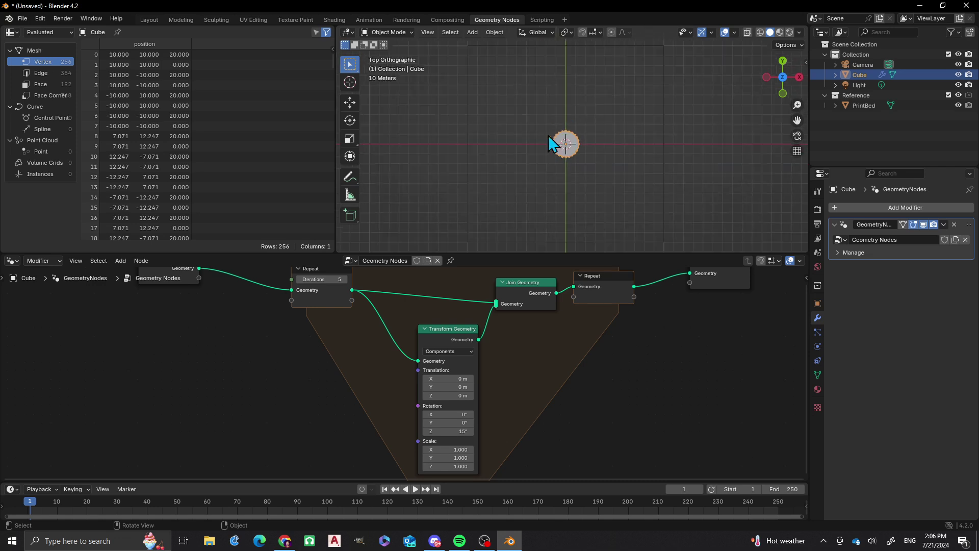
pyautogui.click(449, 379)
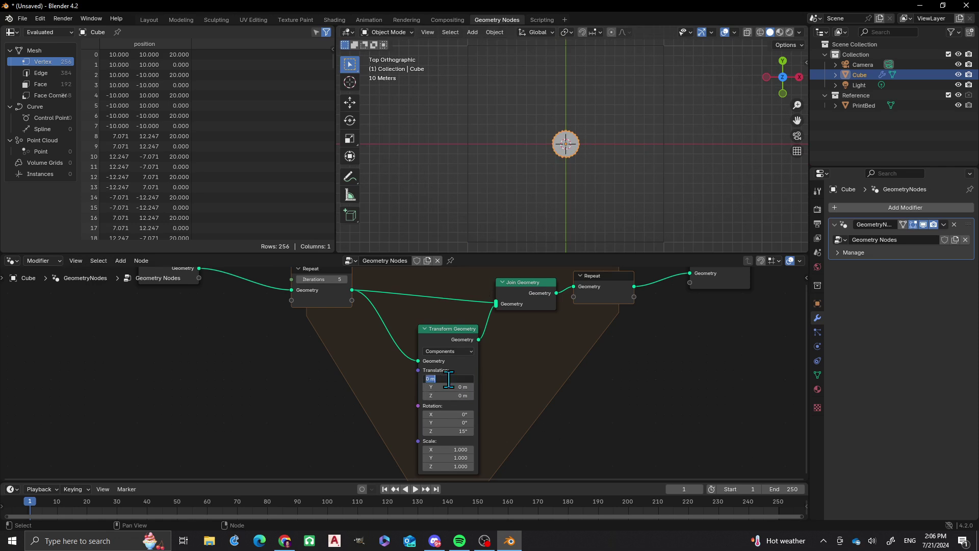
pyautogui.write('40')
pyautogui.press('Return')
pyautogui.scroll(-3, 514, 174)
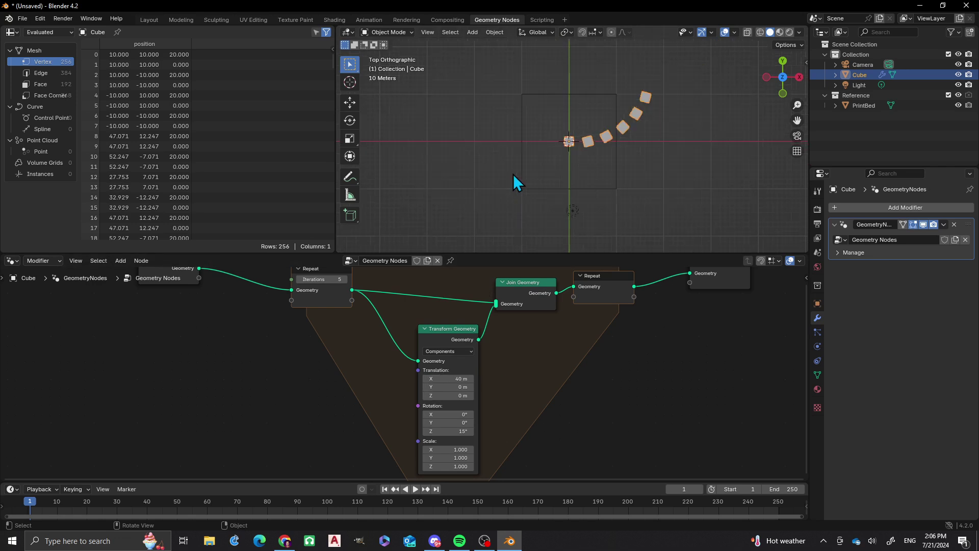
pyautogui.moveTo(631, 81); pyautogui.dragTo(628, 86, button='middle')
pyautogui.scroll(4, 521, 164)
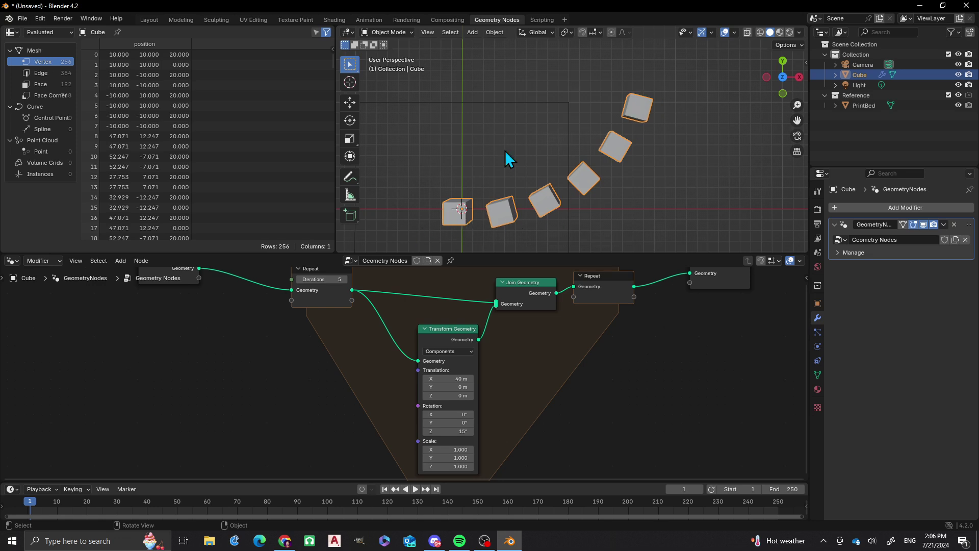
pyautogui.click(451, 379)
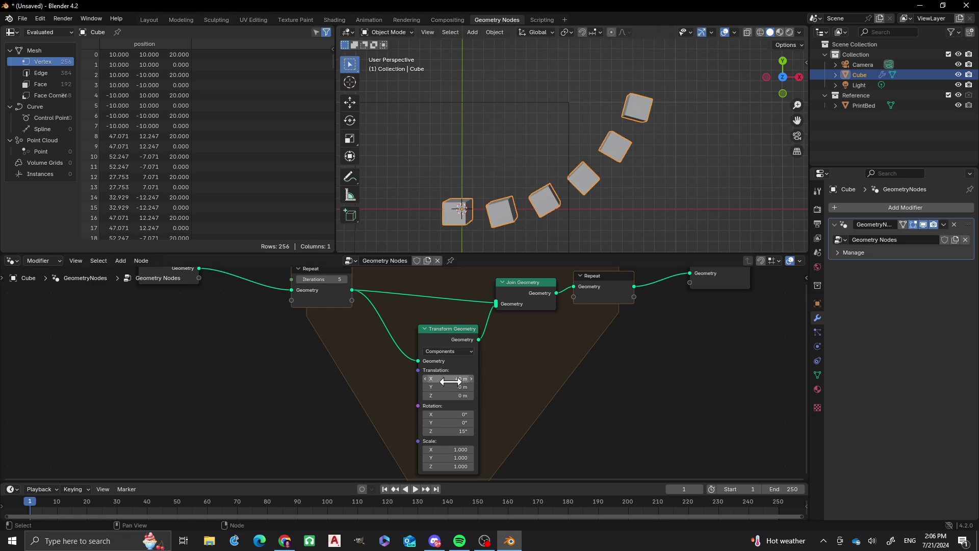
pyautogui.write('0')
pyautogui.press('Return')
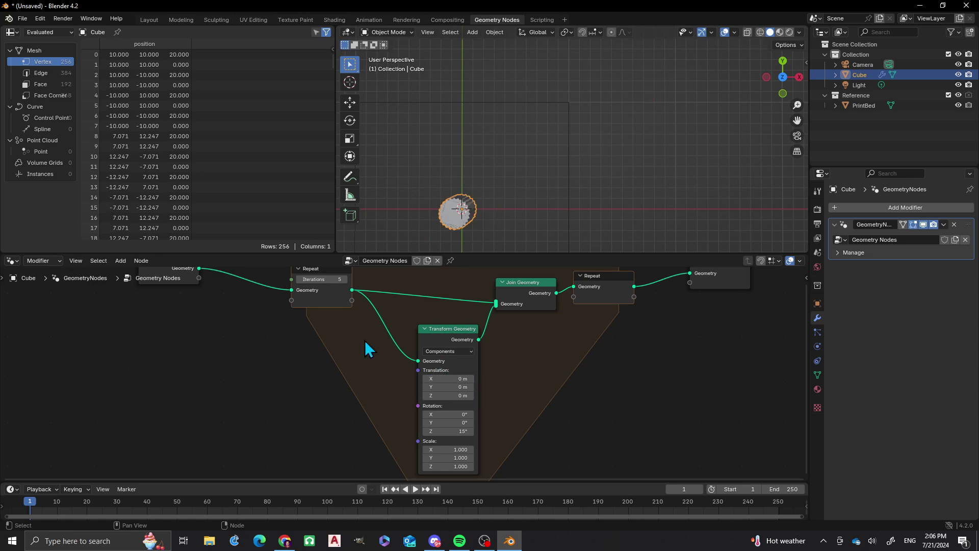
pyautogui.moveTo(409, 354); pyautogui.dragTo(469, 351, button='middle')
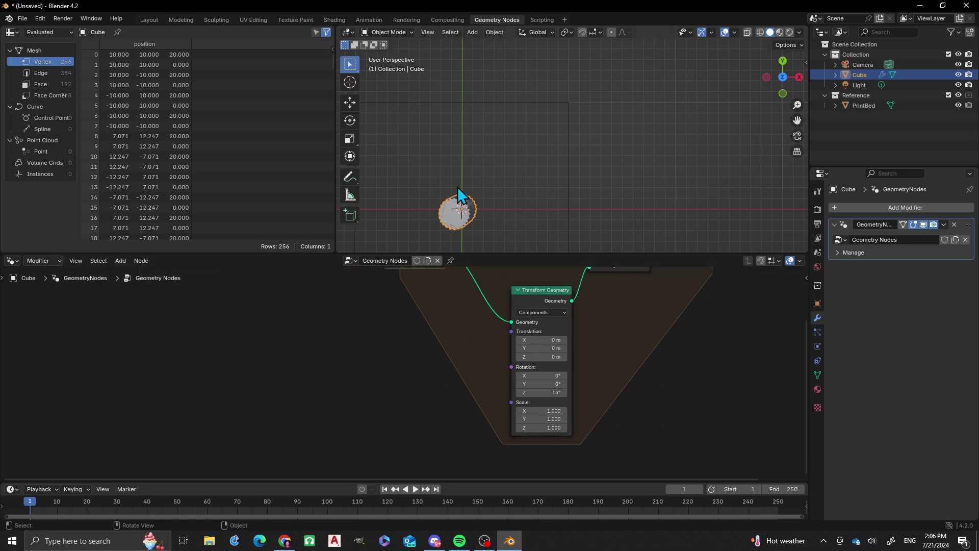
pyautogui.moveTo(457, 187); pyautogui.dragTo(561, 145, button='middle')
# Duplicate Transform Geometry with Z rotation 0° and insert it between Group Input and Repeat.
pyautogui.scroll(5, 559, 158)
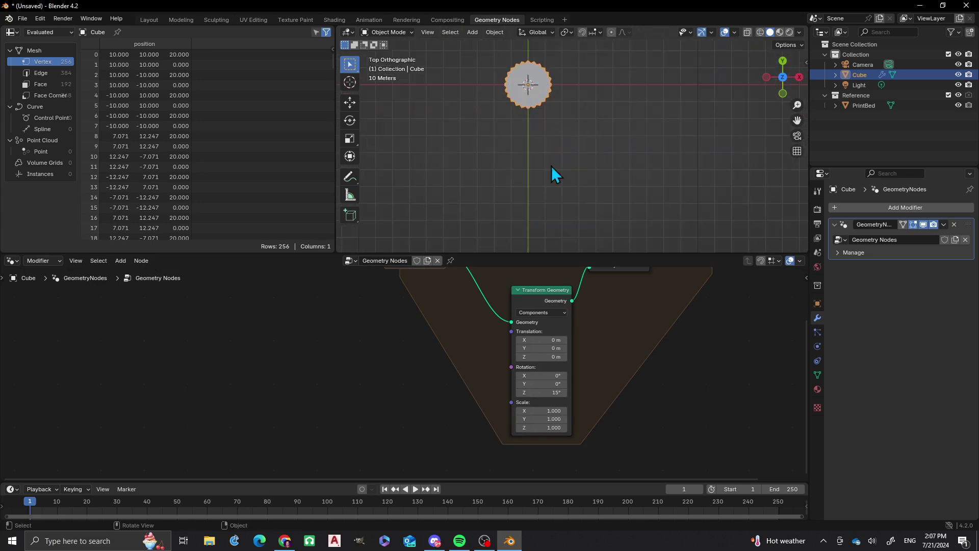
pyautogui.moveTo(449, 299); pyautogui.dragTo(466, 346, button='middle')
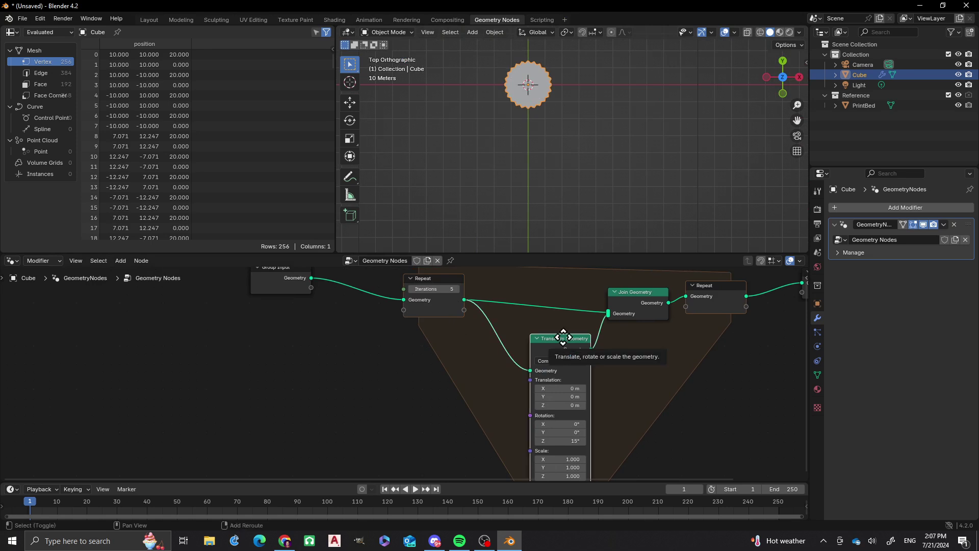
pyautogui.hotkey('shift', 'd')
pyautogui.click(341, 316)
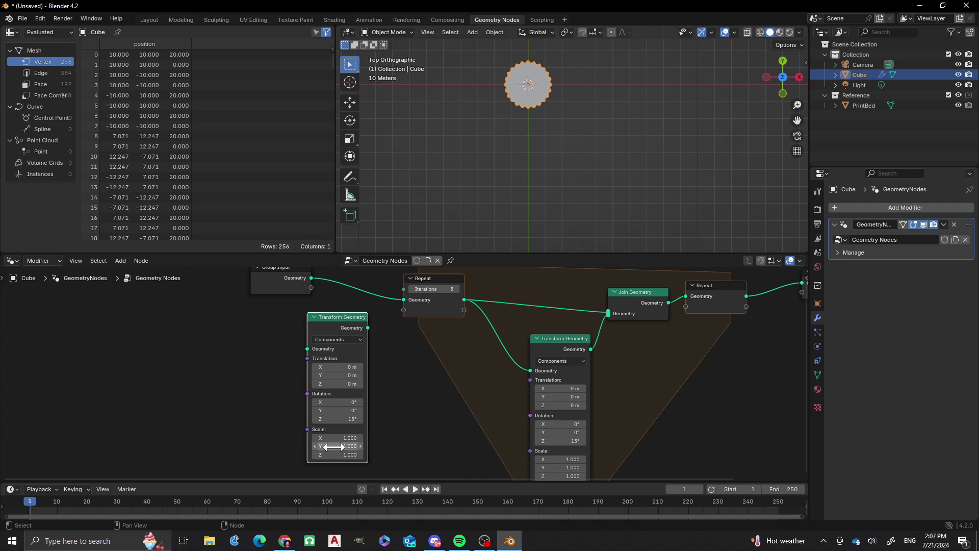
pyautogui.click(337, 419)
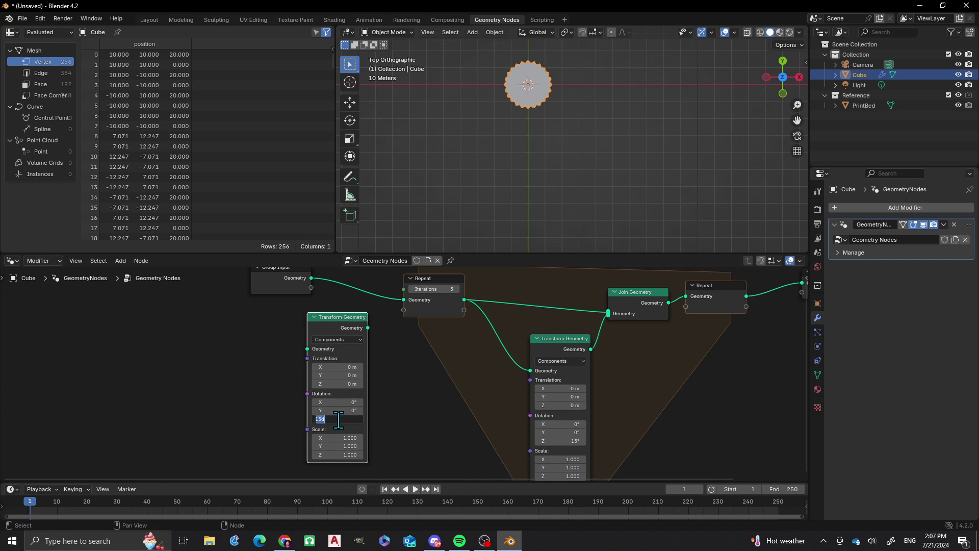
pyautogui.write('0')
pyautogui.press('Return')
pyautogui.moveTo(335, 313); pyautogui.dragTo(358, 296)
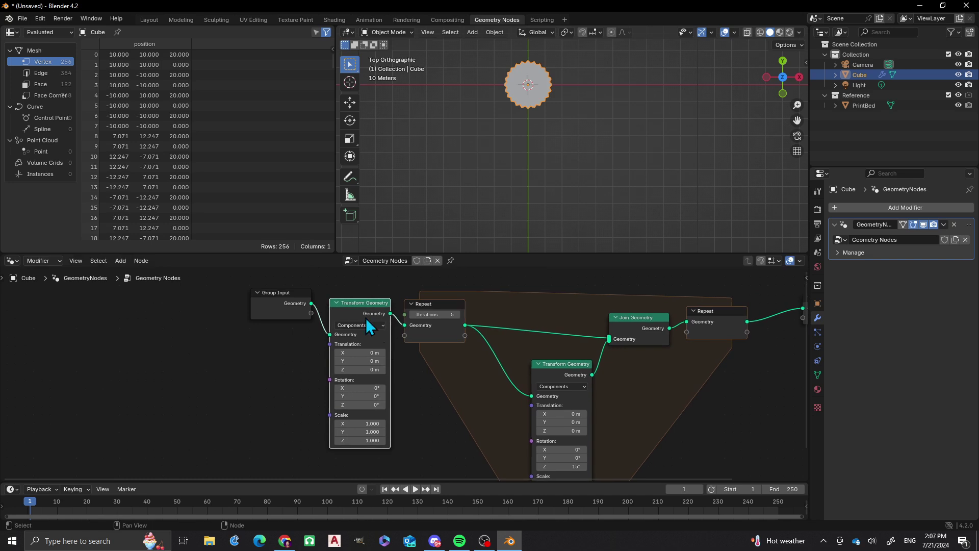
# Set the outer Transform Geometry's X translation to 50 m and frame the resulting arch.
pyautogui.click(363, 352)
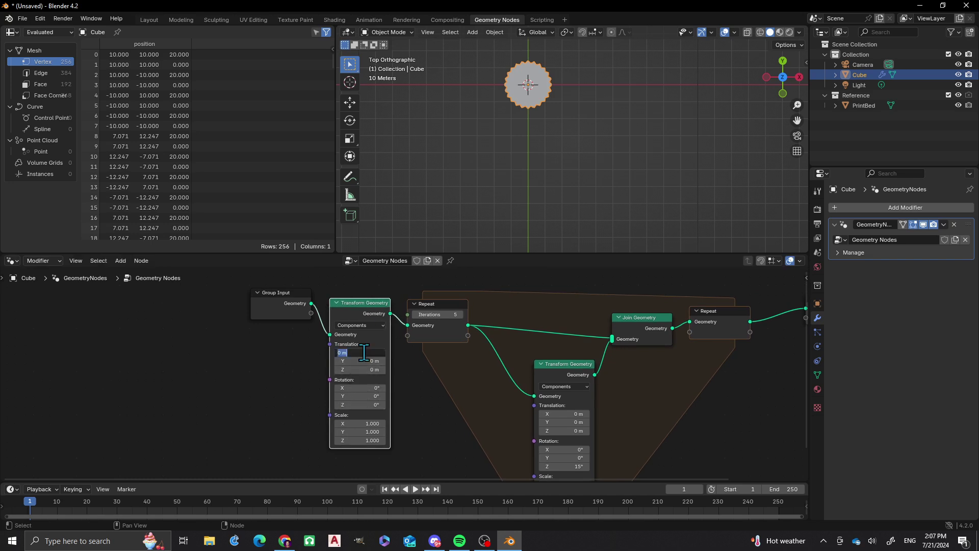
pyautogui.write('50')
pyautogui.press('Return')
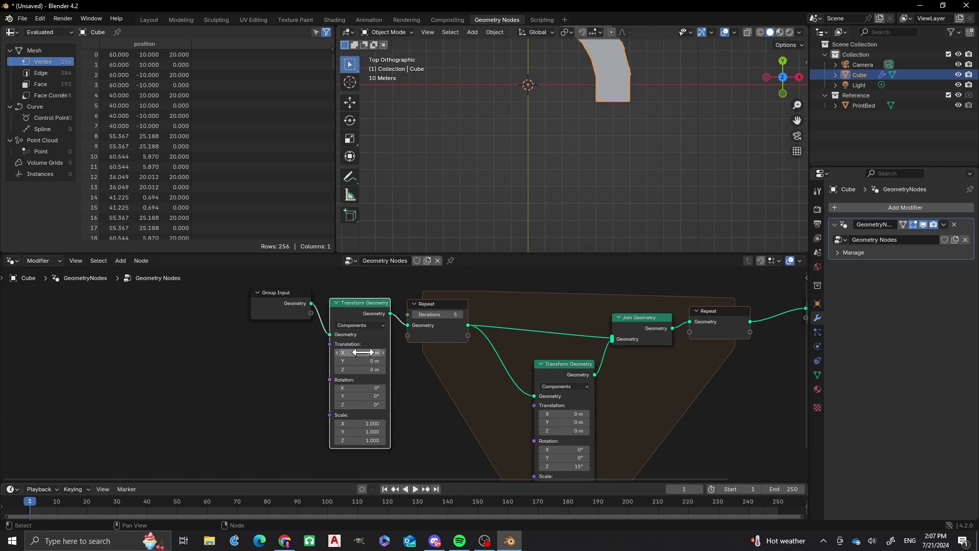
pyautogui.scroll(-3, 485, 121)
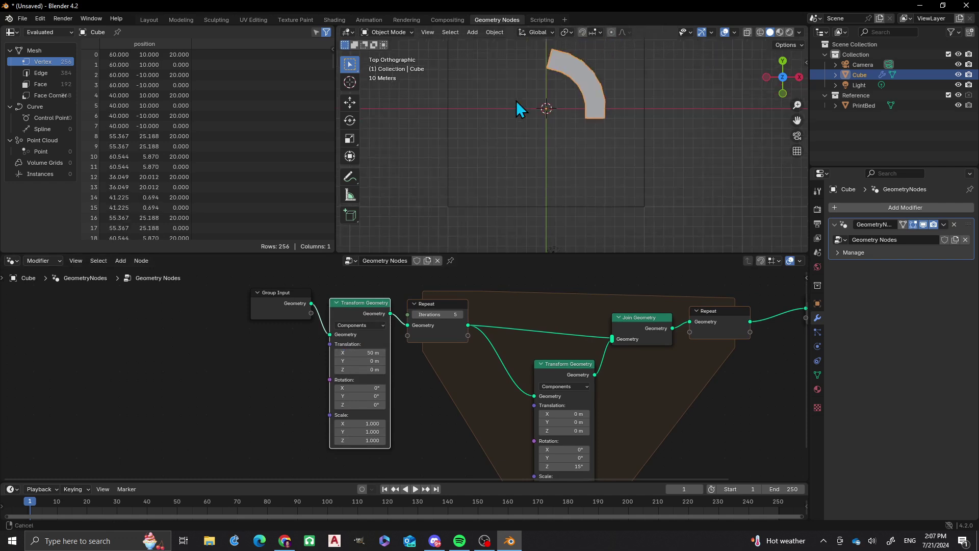
pyautogui.keyDown('shift'); pyautogui.moveTo(516, 100); pyautogui.dragTo(494, 131, button='middle'); pyautogui.keyUp('shift')
pyautogui.scroll(3, 494, 131)
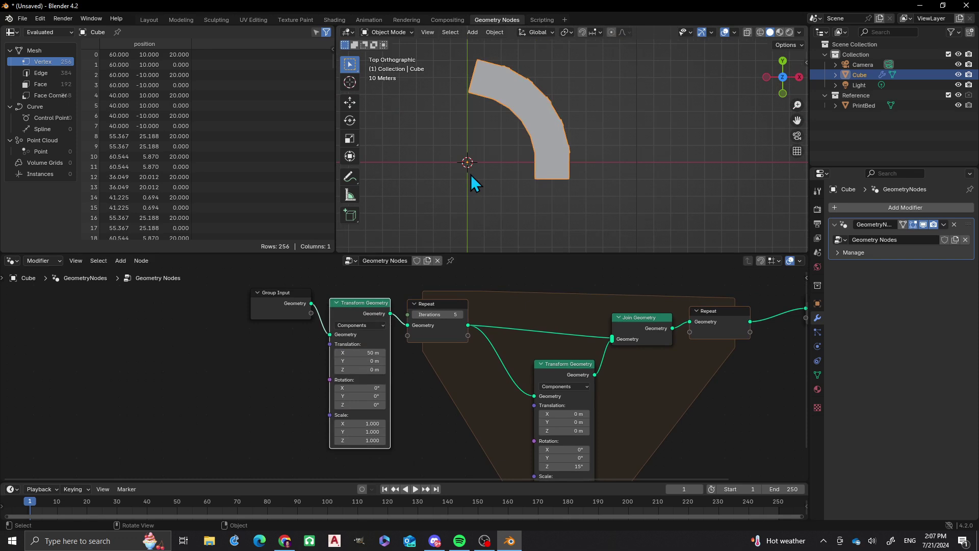
pyautogui.scroll(1, 470, 175)
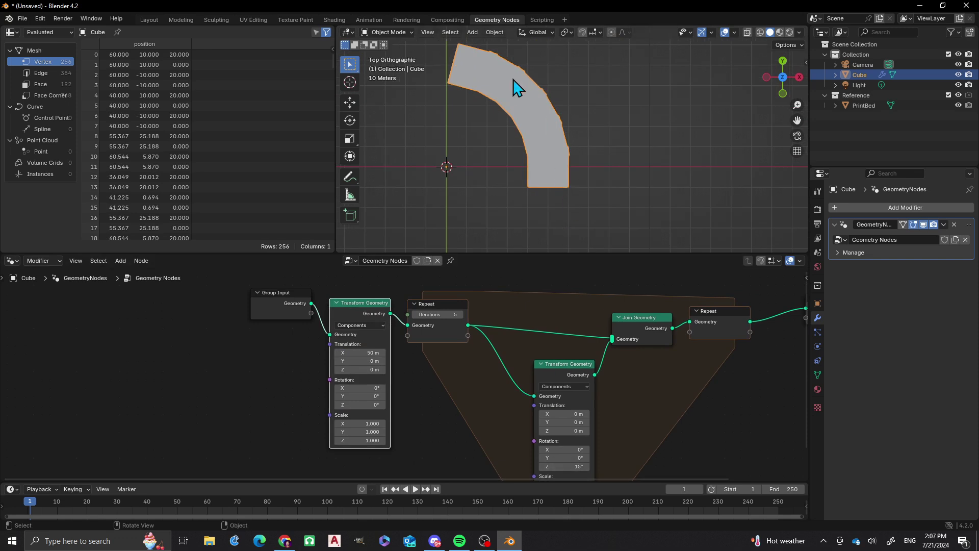
pyautogui.scroll(2, 474, 76)
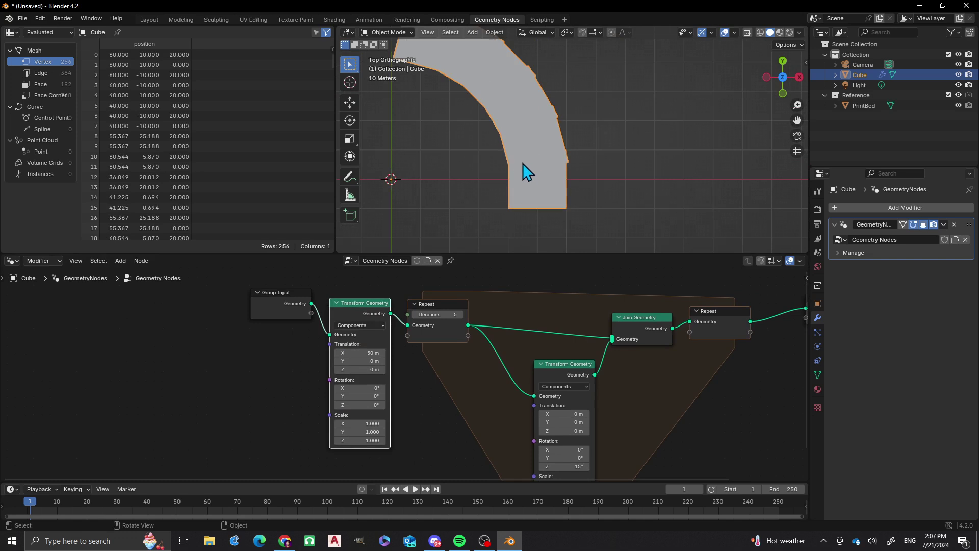
pyautogui.keyDown('shift'); pyautogui.moveTo(485, 148); pyautogui.dragTo(529, 180, button='middle'); pyautogui.keyUp('shift')
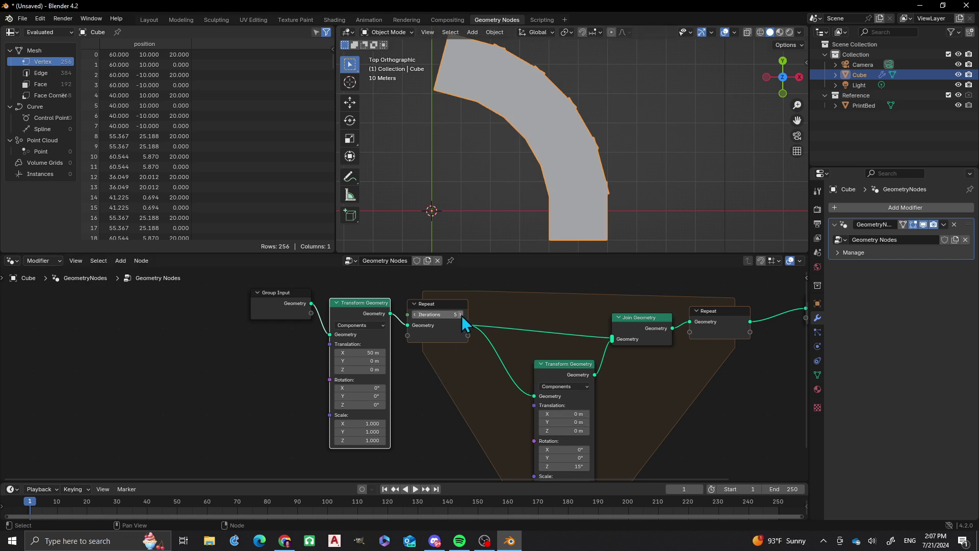
# Set the inner Transform Geometry Z rotation to 60° and frame the whole ring.
pyautogui.click(561, 467)
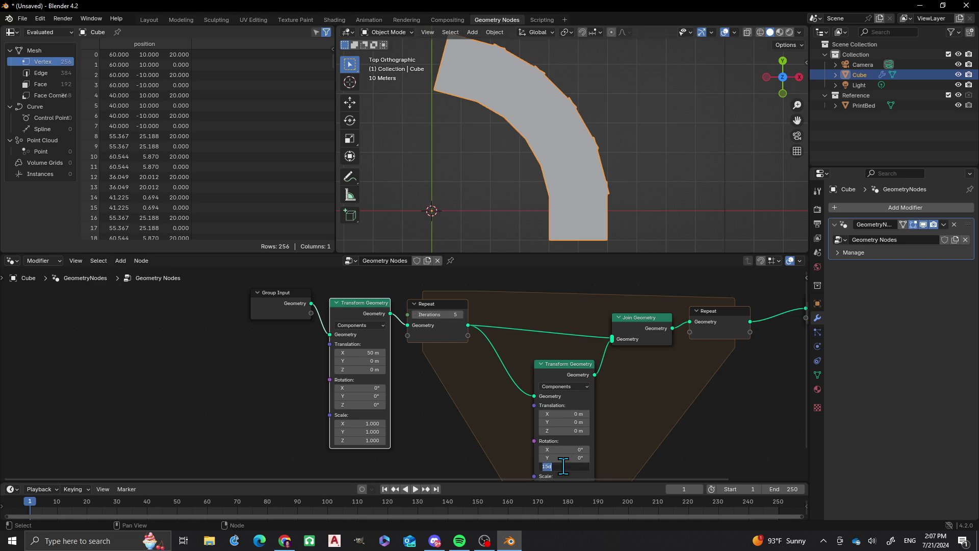
pyautogui.write('60')
pyautogui.press('Return')
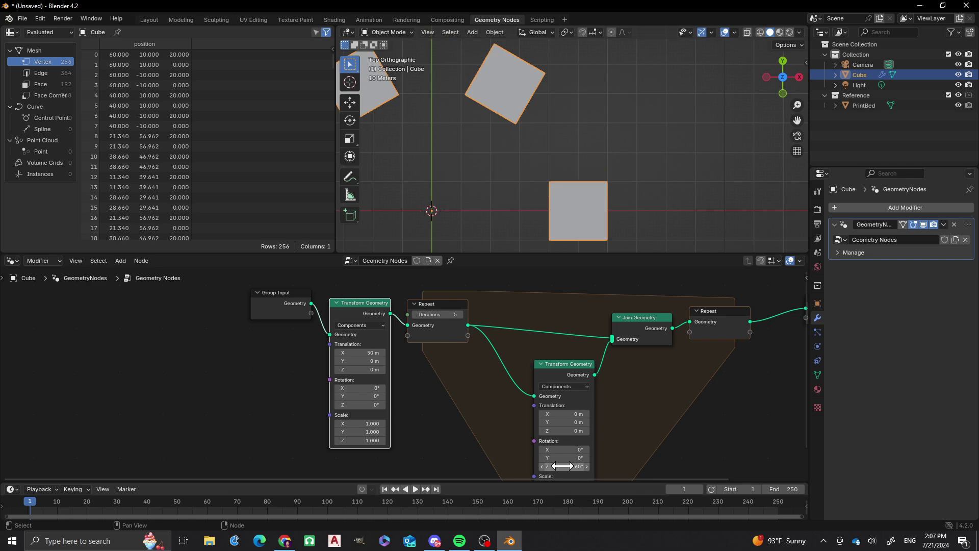
pyautogui.press('Home')
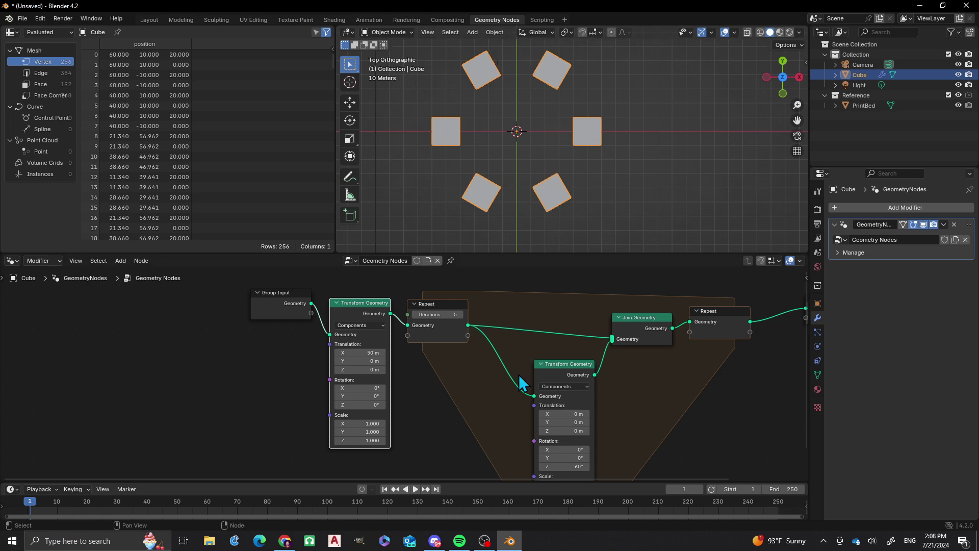
# Change the per-step rotation to 30° and the Repeat iterations to 11.
pyautogui.click(567, 467)
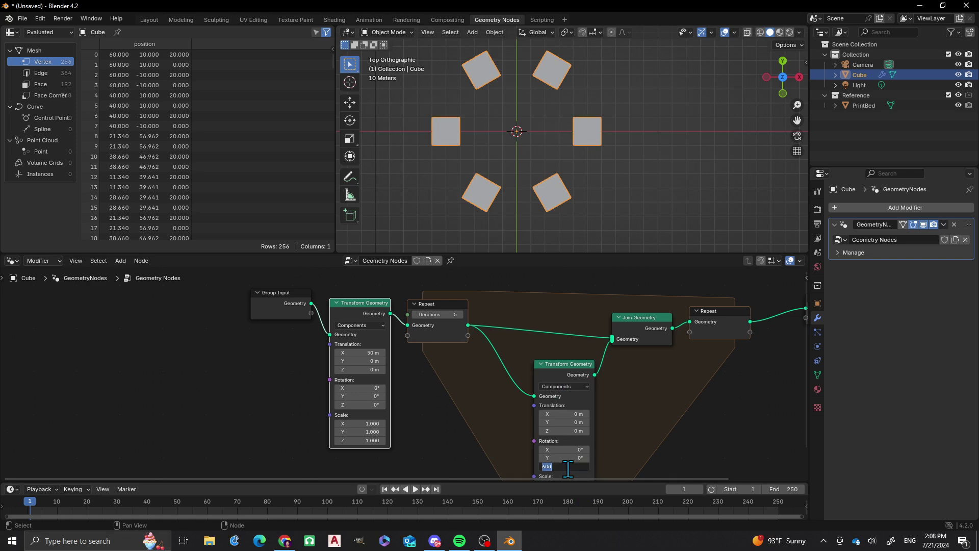
pyautogui.write('30')
pyautogui.press('Return')
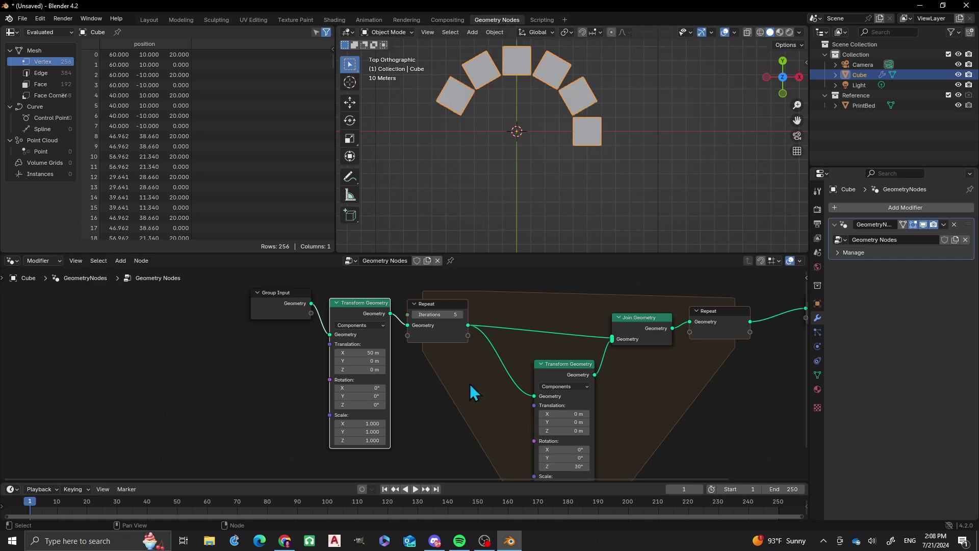
pyautogui.click(438, 314)
pyautogui.write('11')
pyautogui.press('Return')
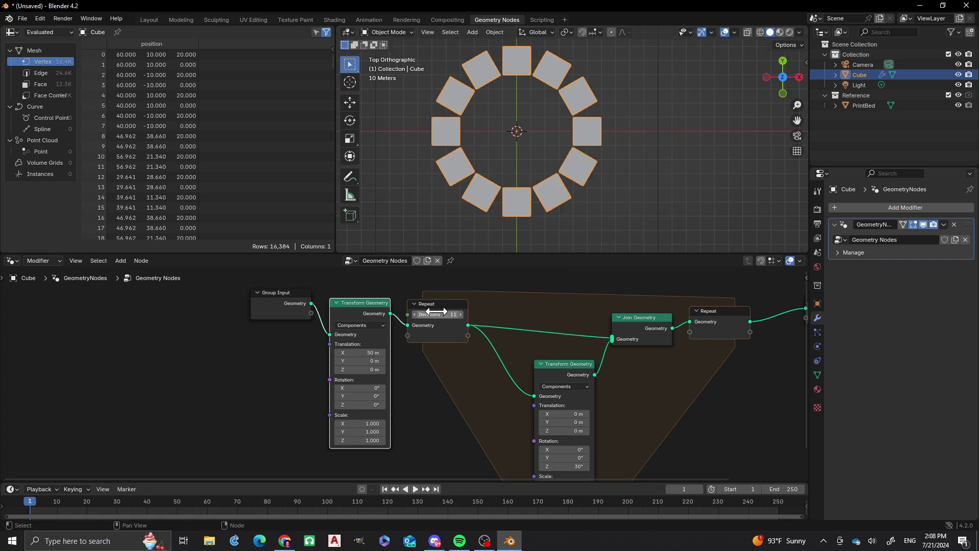